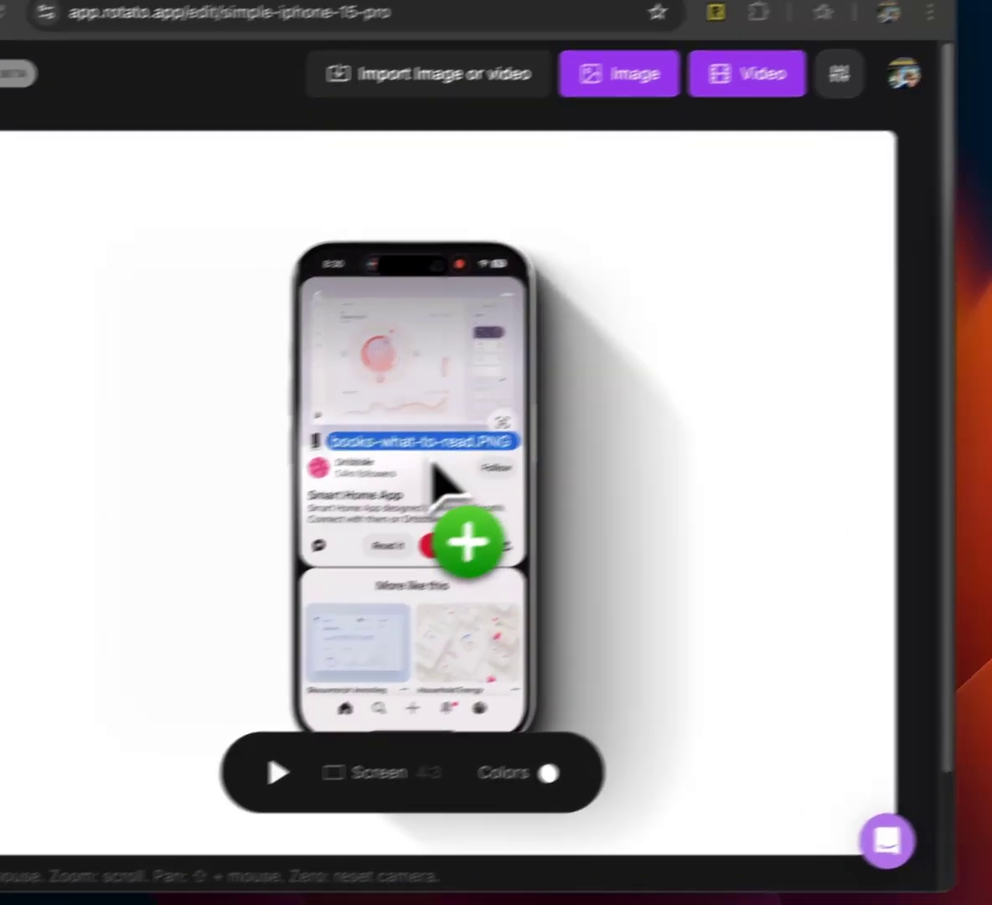
# Step: Drop the books screenshot PNG onto the iPhone mockup's screen, then open and close Colors
pyautogui.moveTo(393, 459); pyautogui.dragTo(391, 459)
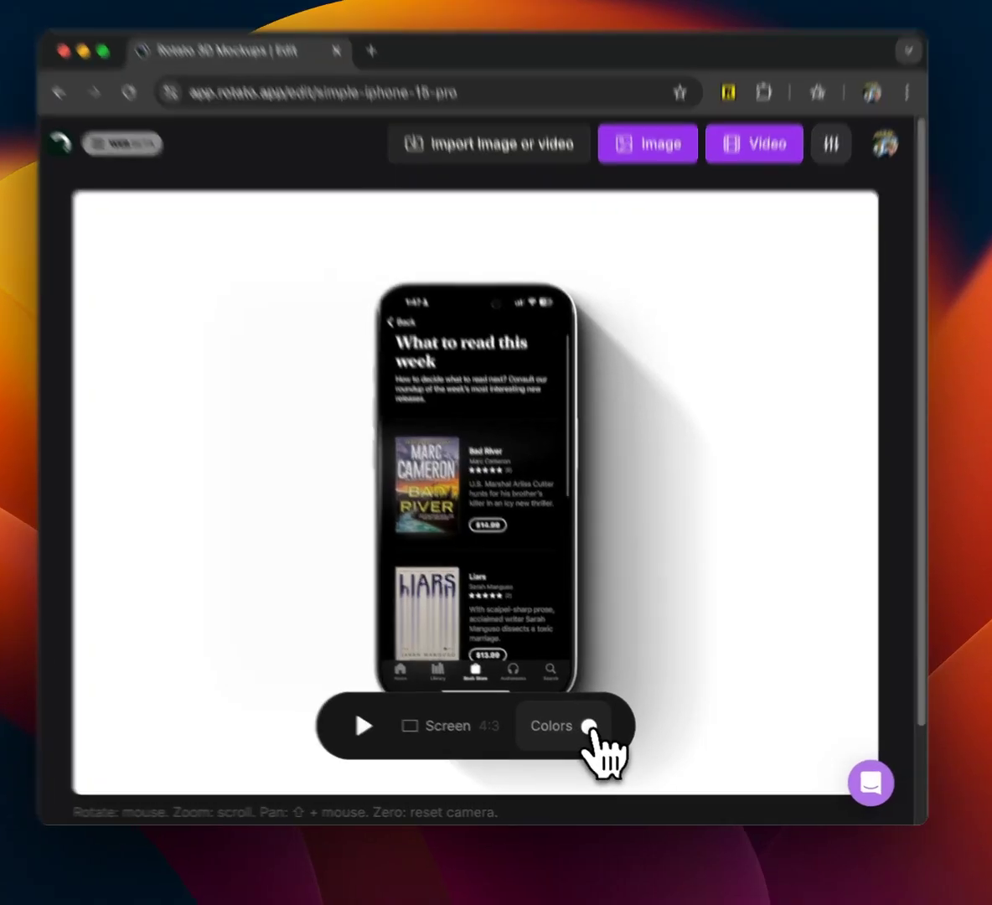
pyautogui.click(600, 737)
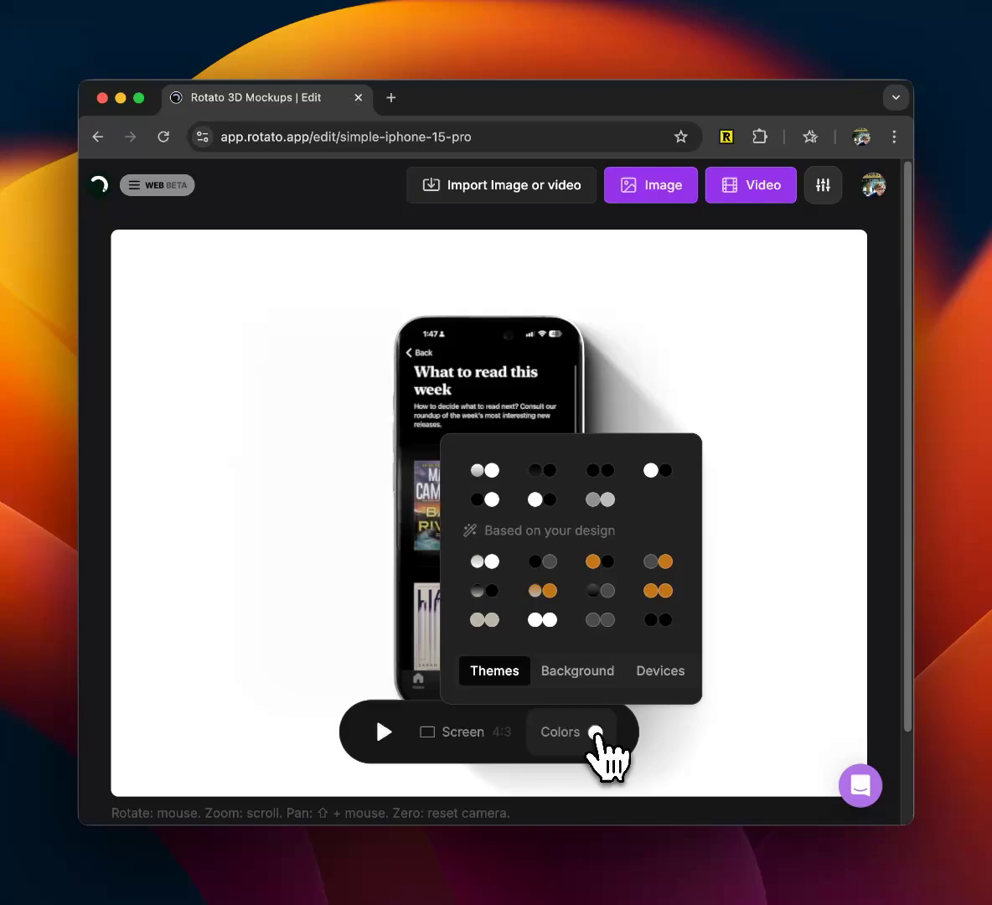
pyautogui.click(302, 563)
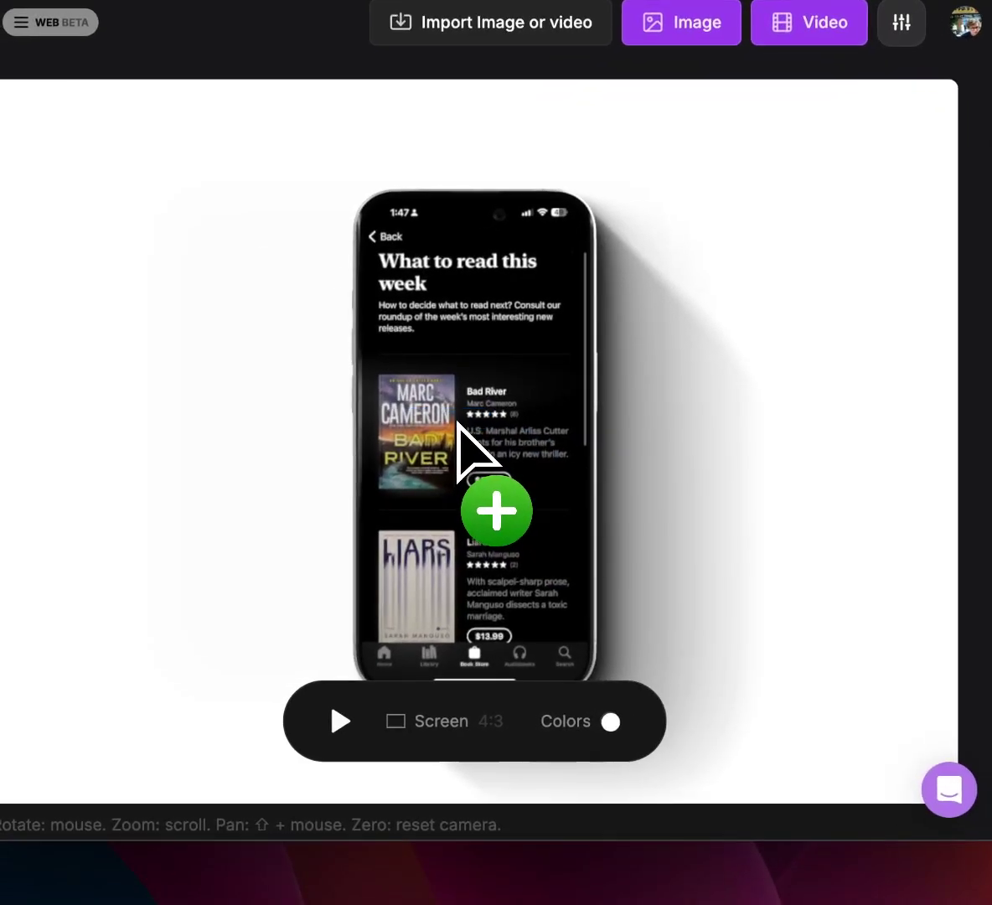
# Step: Place the WWDC21 screenshot on the phone and apply the pink colour theme
pyautogui.moveTo(565, 538); pyautogui.dragTo(459, 428)
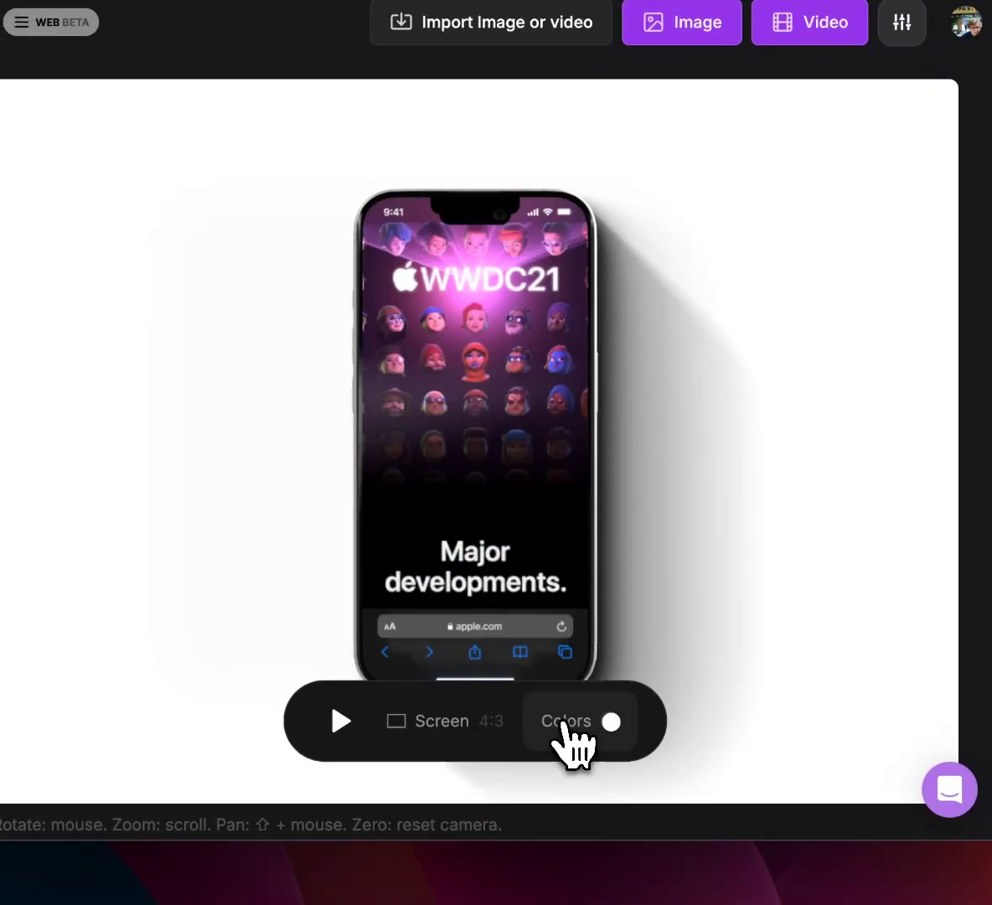
pyautogui.click(563, 722)
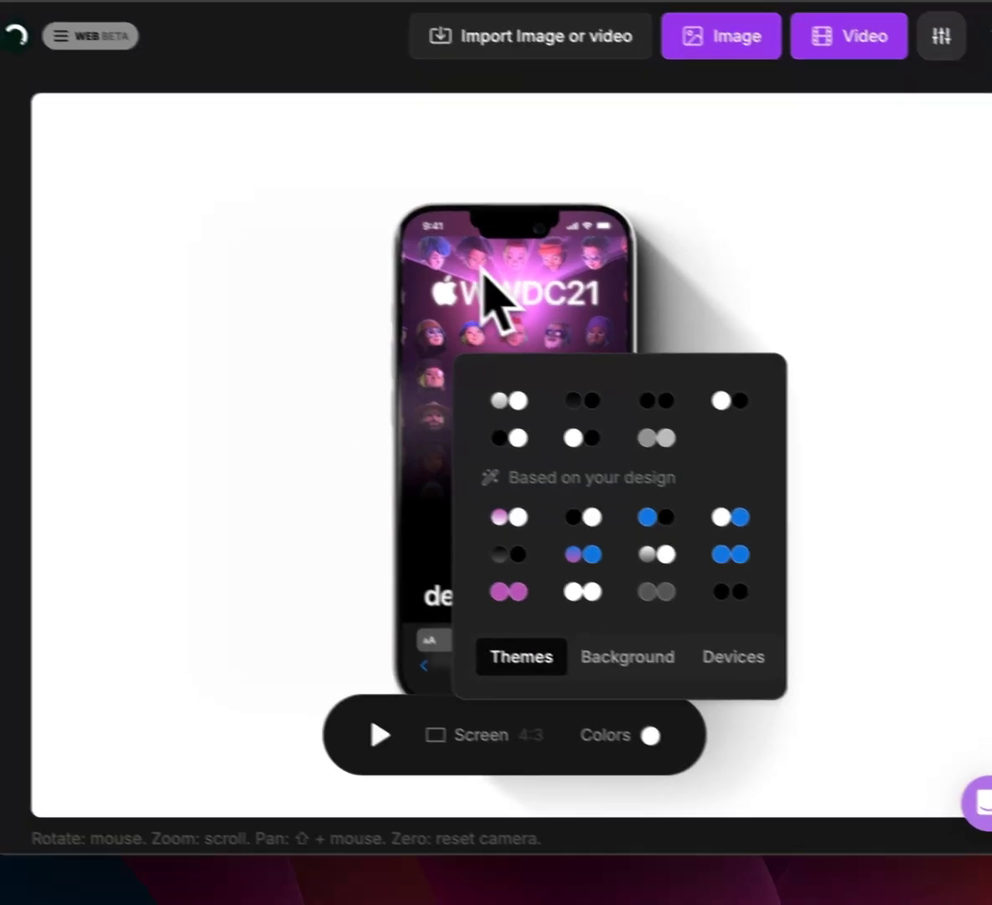
pyautogui.click(548, 612)
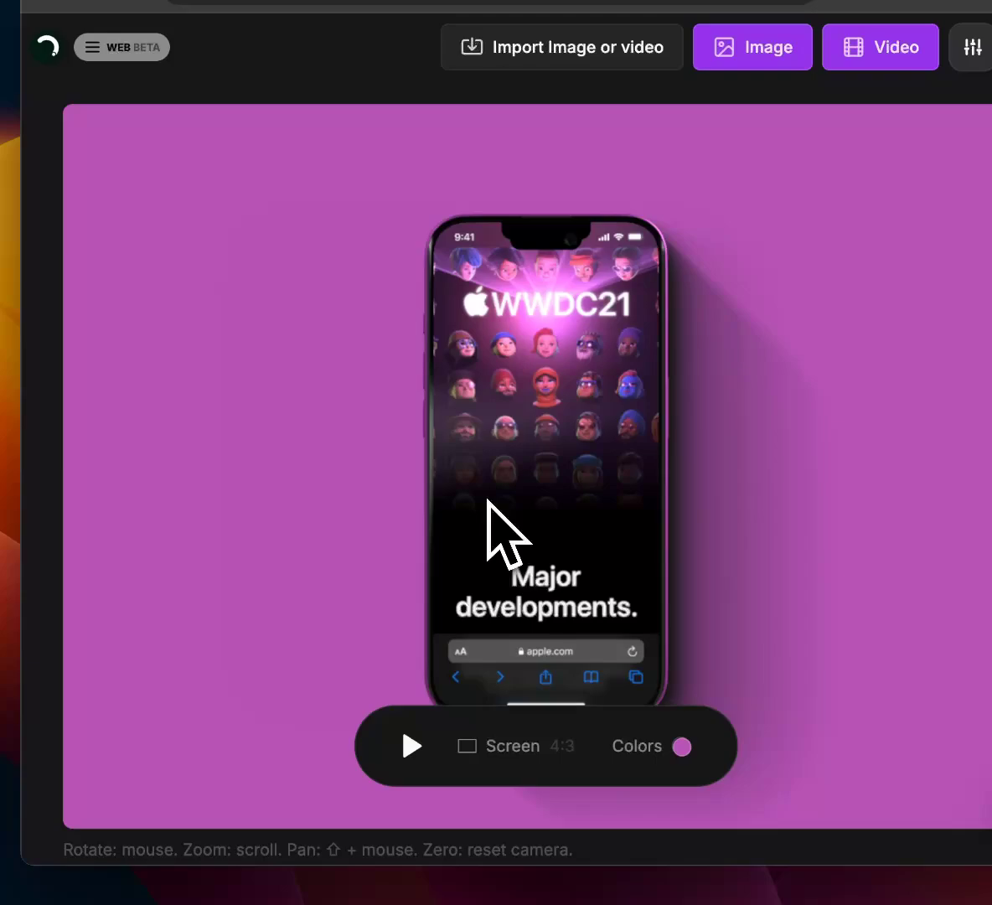
pyautogui.moveTo(486, 505); pyautogui.dragTo(617, 491)
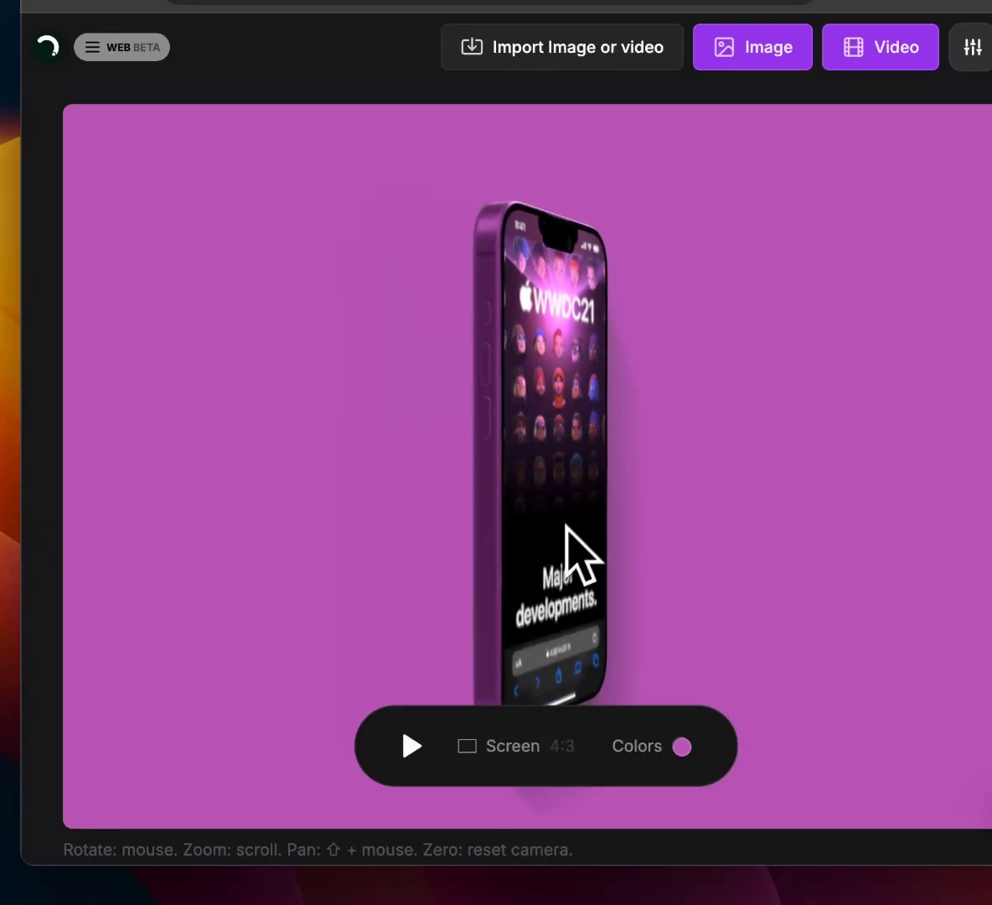
pyautogui.moveTo(569, 531); pyautogui.dragTo(417, 542)
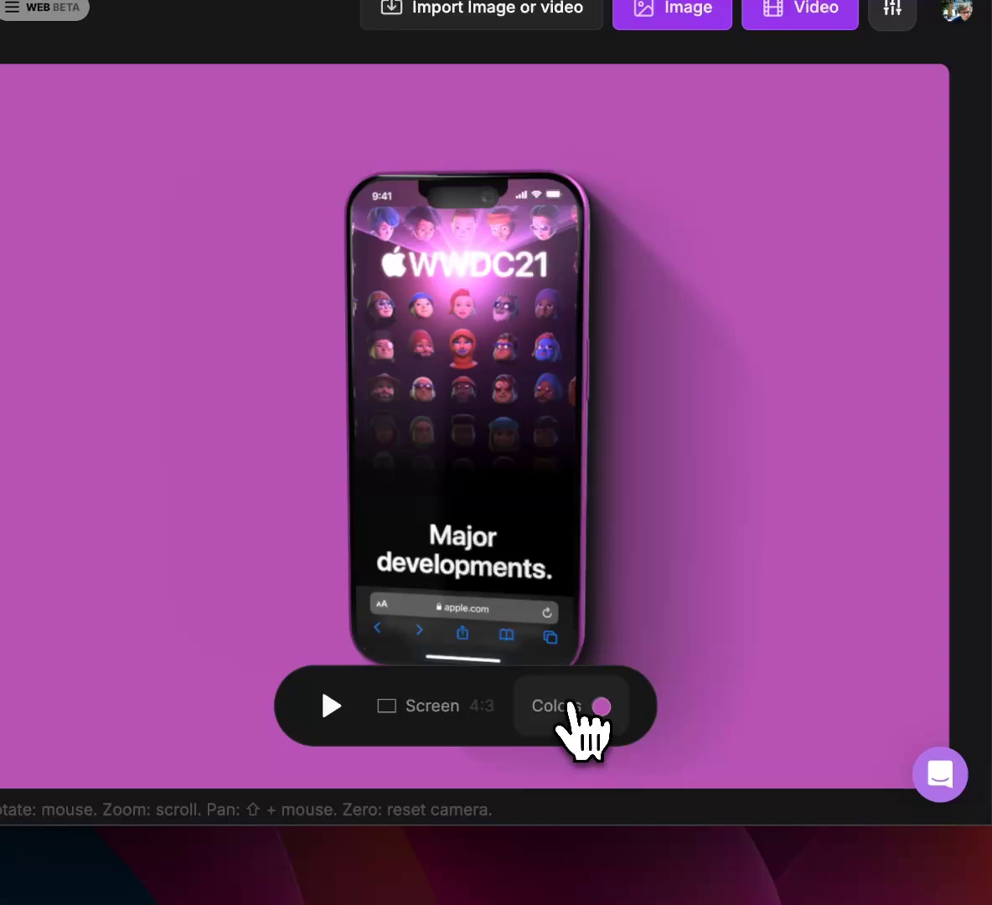
# Step: Try the blue theme, then settle on the blue-to-purple gradient background theme
pyautogui.click(572, 711)
pyautogui.click(682, 526)
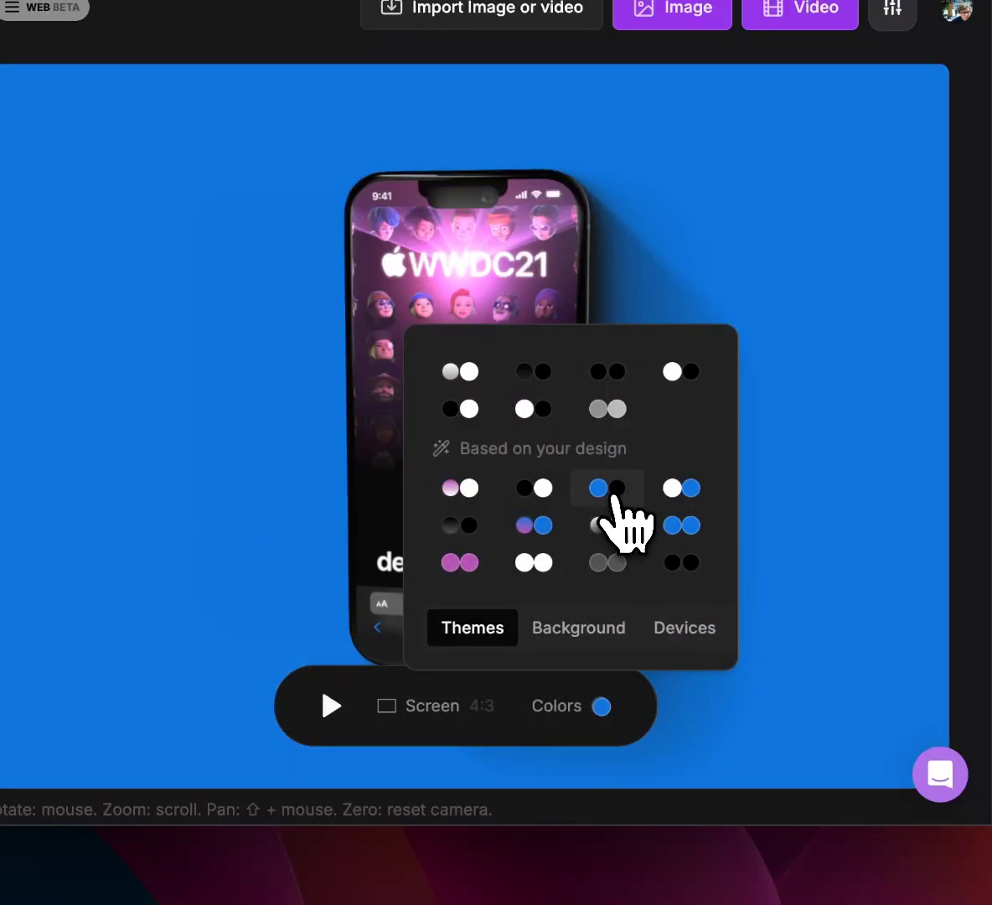
pyautogui.click(536, 491)
pyautogui.click(533, 535)
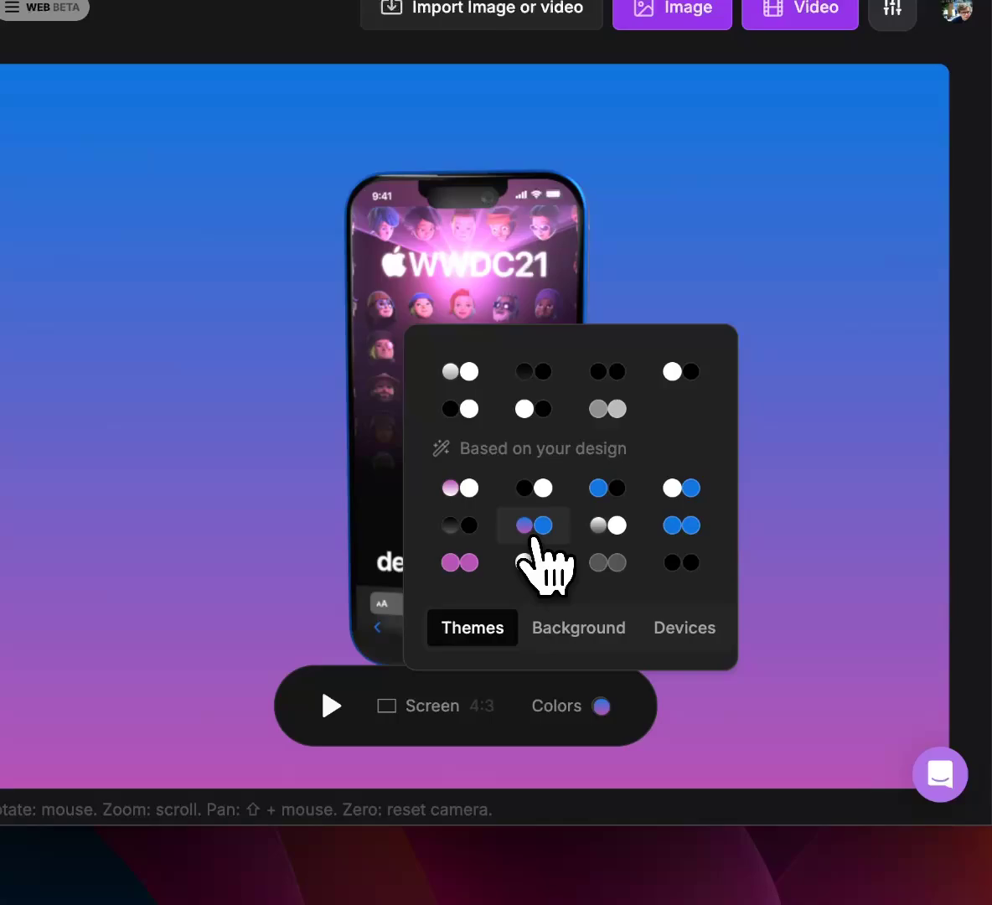
pyautogui.click(226, 430)
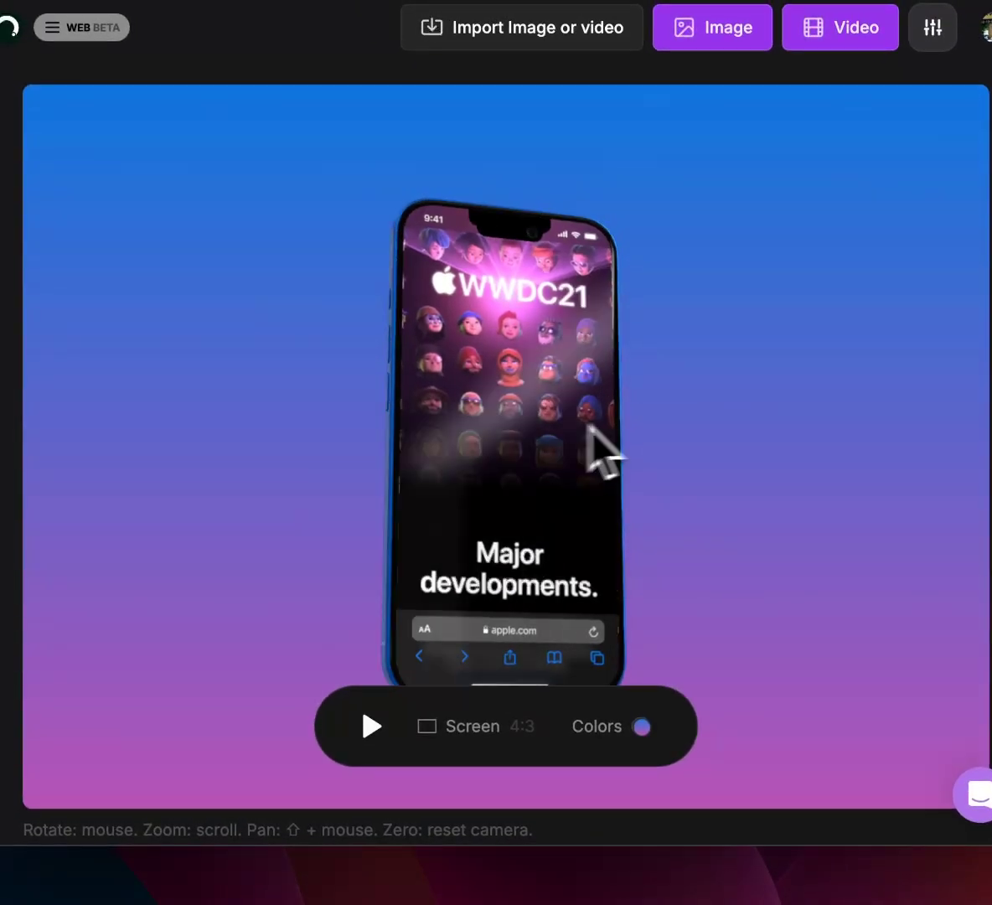
# Step: Try the light grey colour theme, then the black theme
pyautogui.click(616, 727)
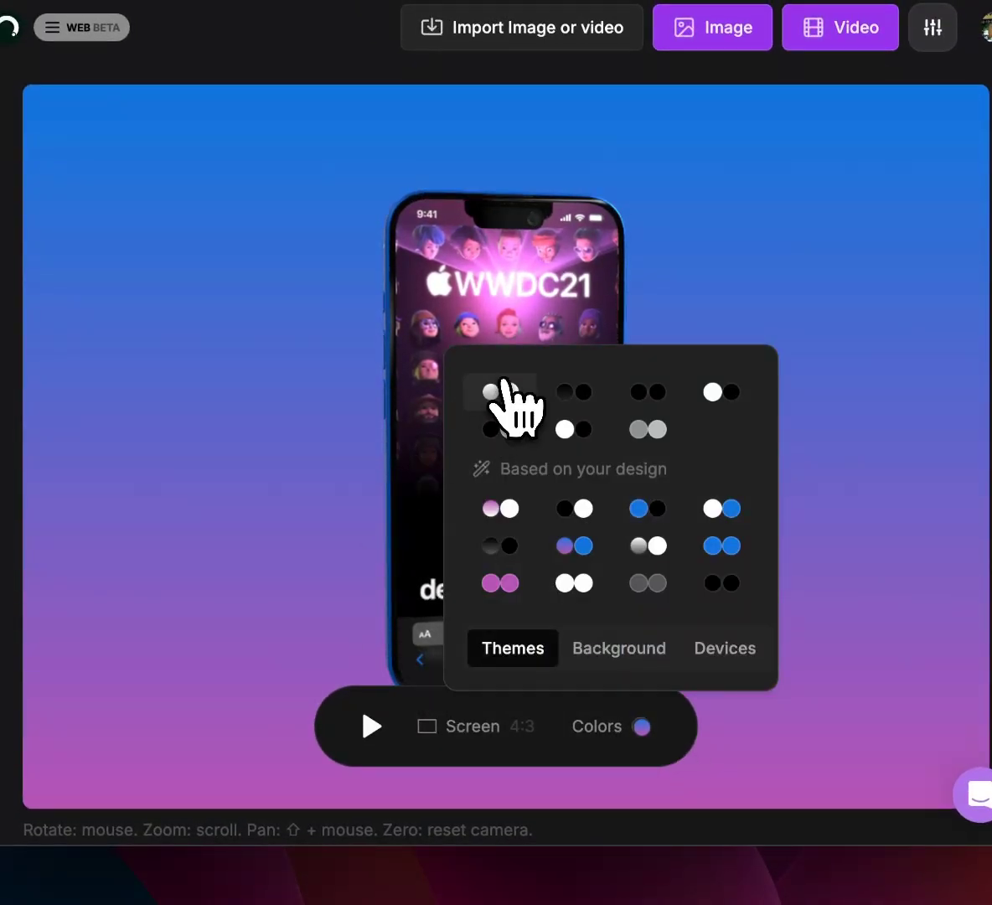
pyautogui.click(503, 392)
pyautogui.click(356, 406)
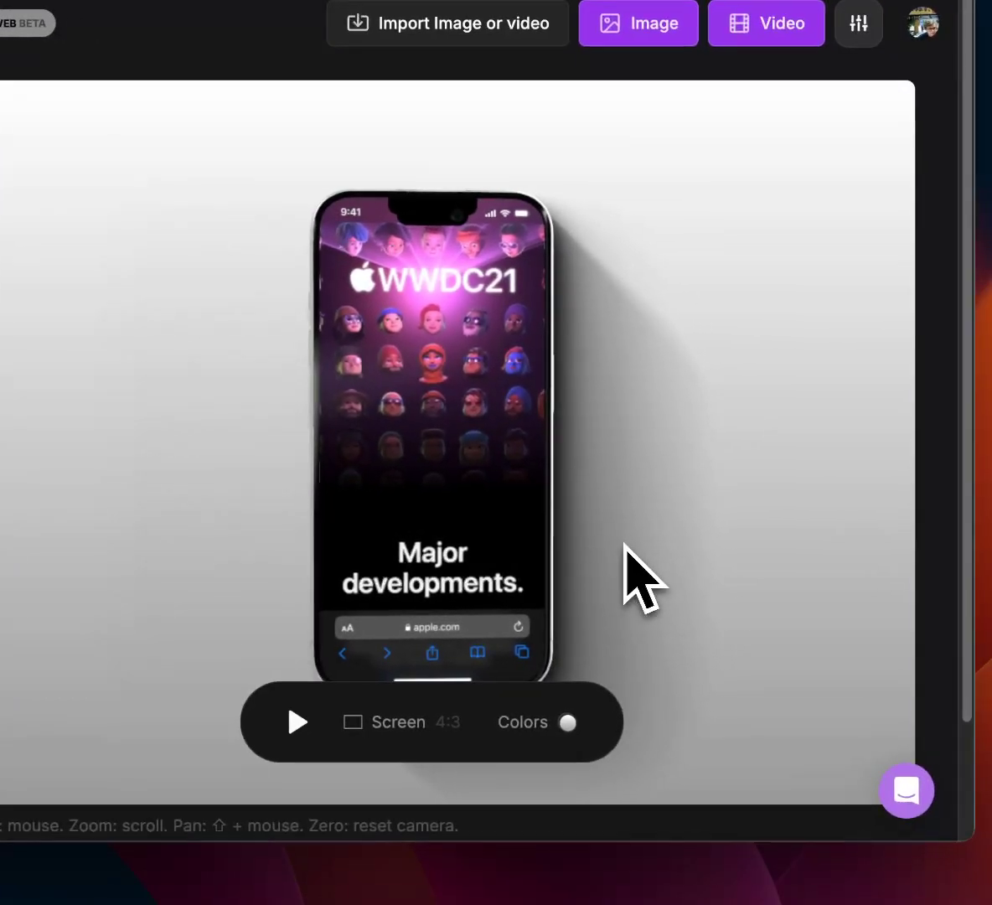
pyautogui.click(570, 742)
pyautogui.click(497, 387)
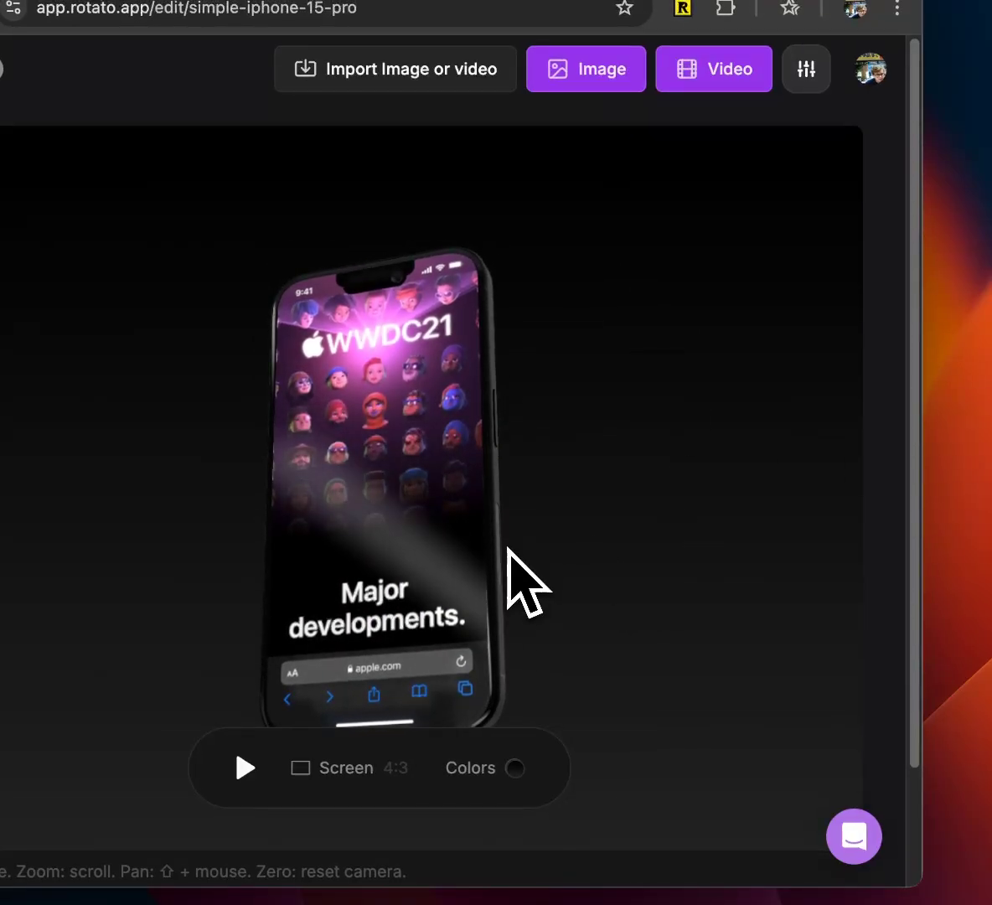
# Step: Compare white, black and grey themes, keep grey, then bring up the Background settings
pyautogui.click(514, 767)
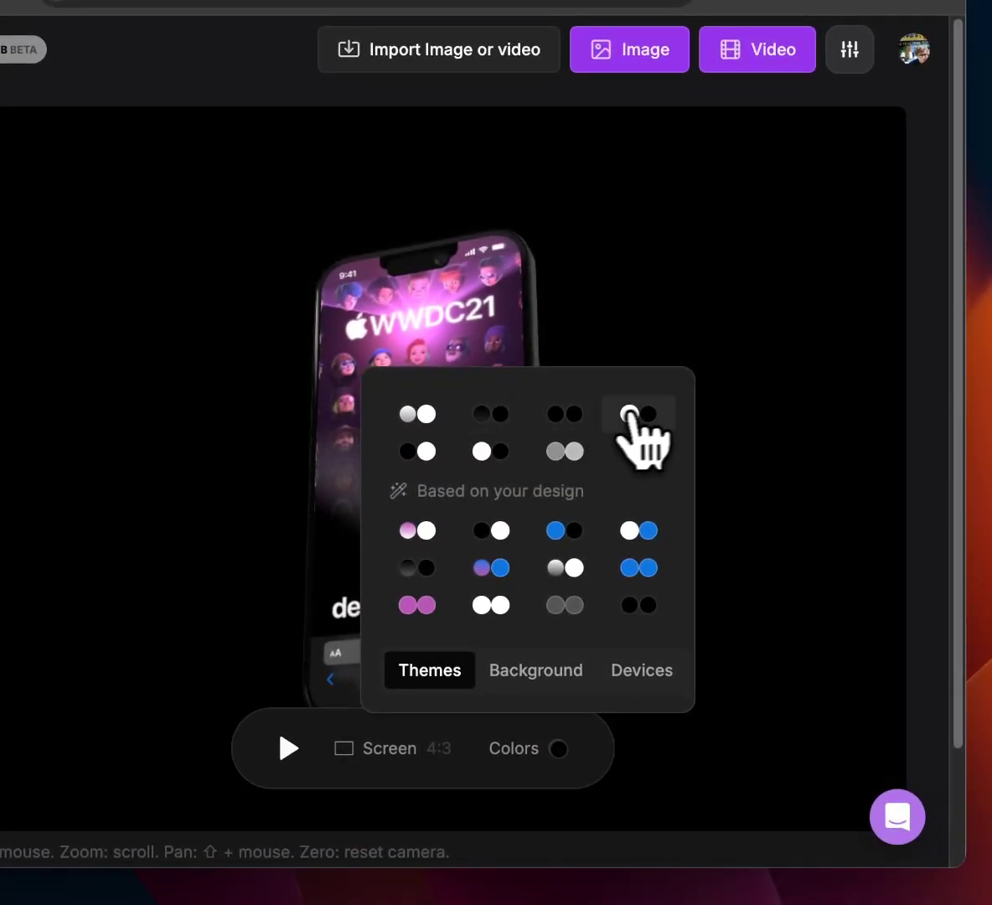
pyautogui.click(638, 413)
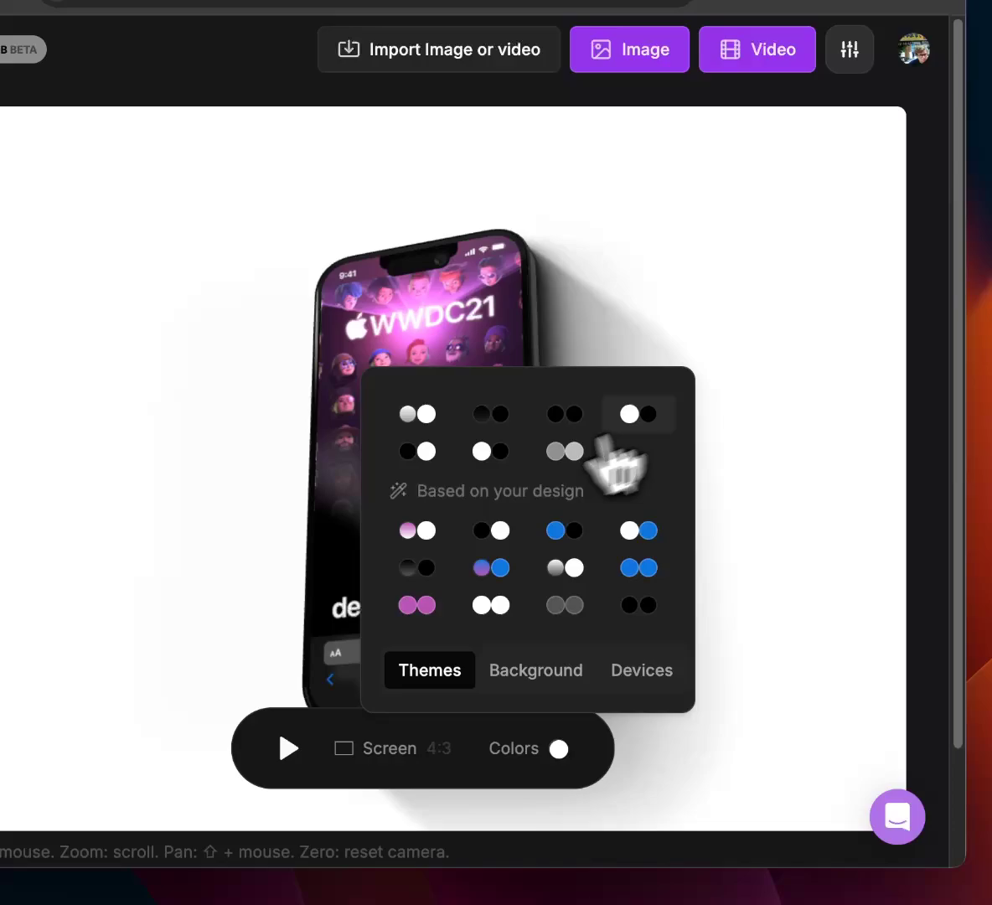
pyautogui.click(419, 451)
pyautogui.click(500, 453)
pyautogui.click(595, 456)
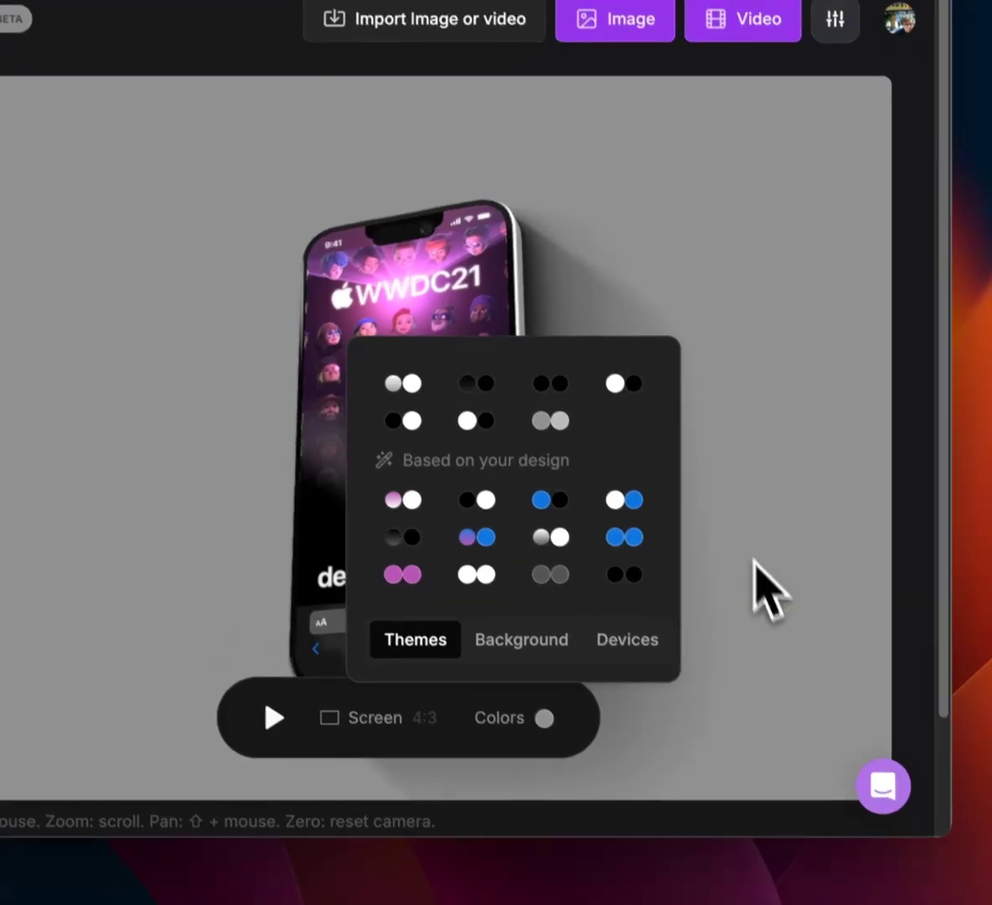
pyautogui.click(758, 583)
pyautogui.click(490, 708)
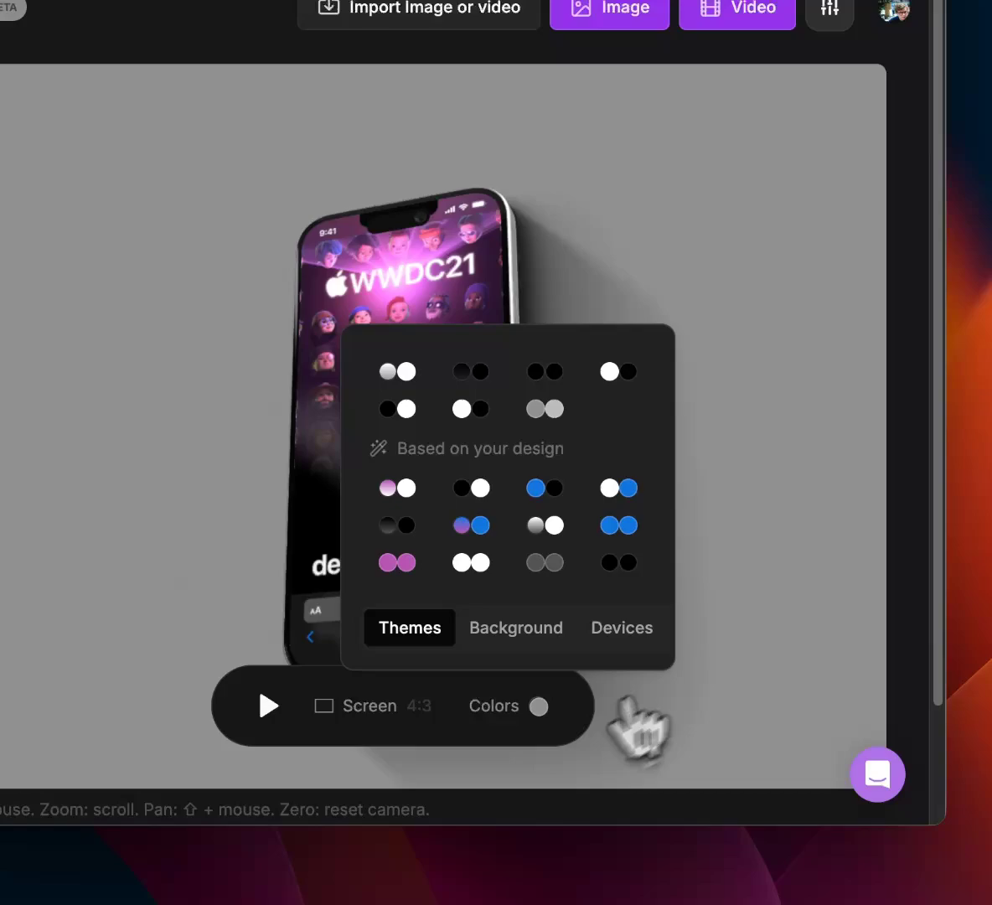
pyautogui.click(503, 630)
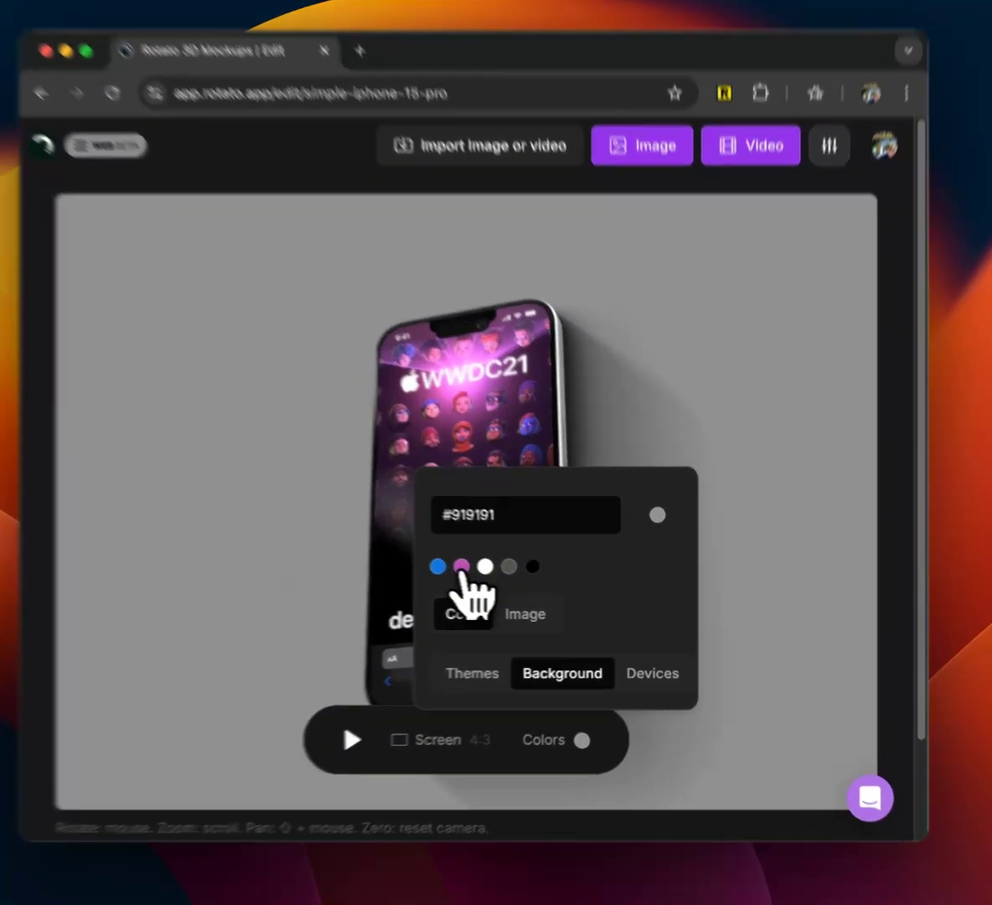
# Step: Try purple/blue presets and red custom shades, then settle on a black #000000 background
pyautogui.click(484, 572)
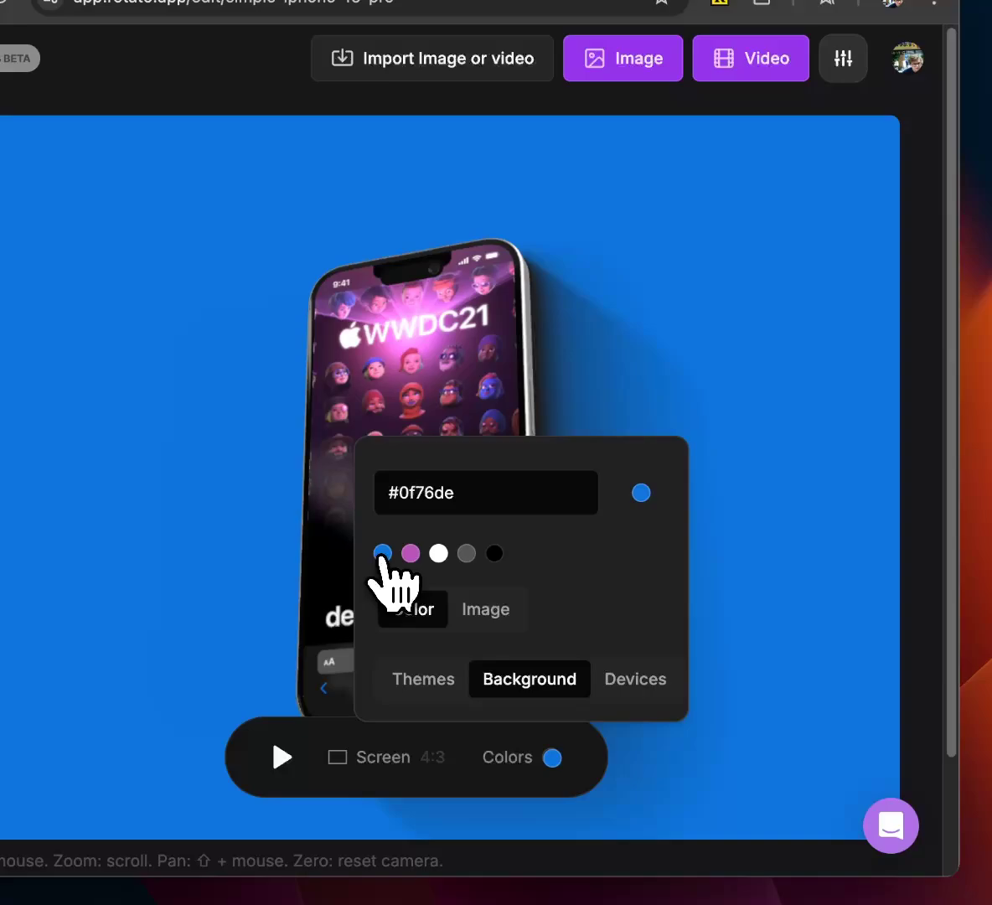
pyautogui.click(495, 553)
pyautogui.click(641, 493)
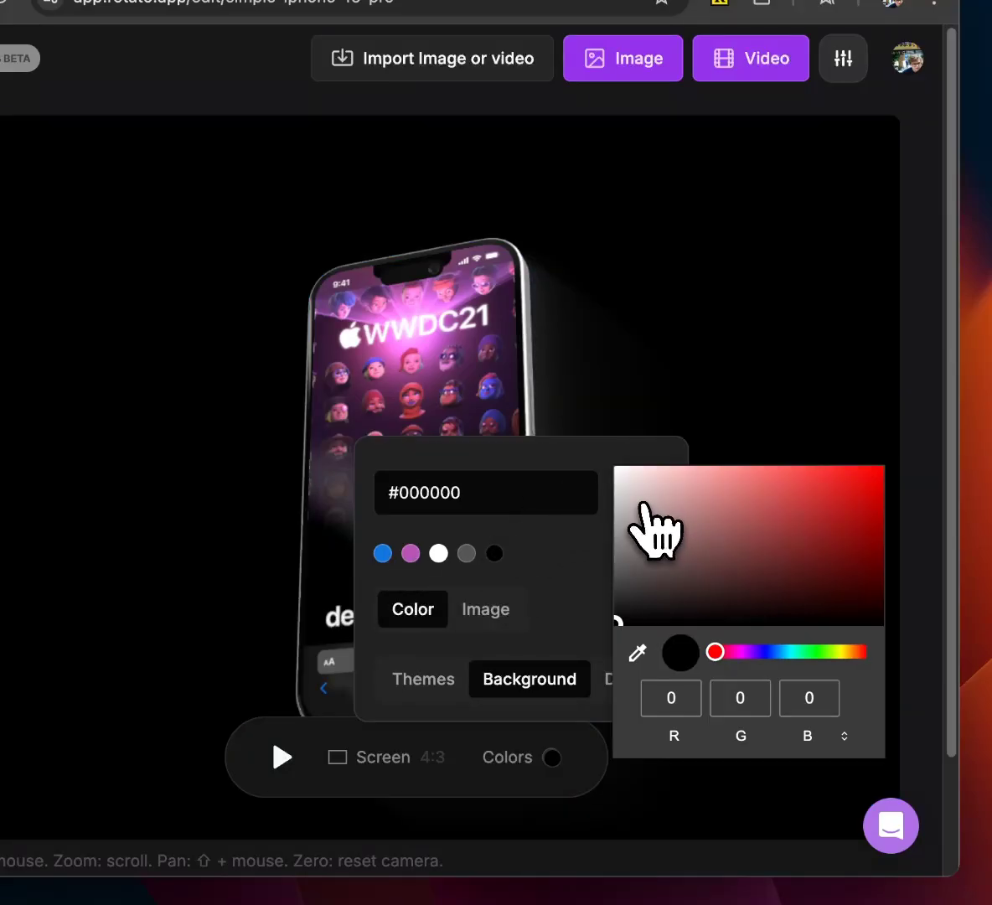
pyautogui.click(736, 544)
pyautogui.moveTo(735, 544)
pyautogui.mouseDown()
pyautogui.moveTo(725, 587)
pyautogui.moveTo(610, 641)
pyautogui.mouseUp()
pyautogui.click(538, 586)
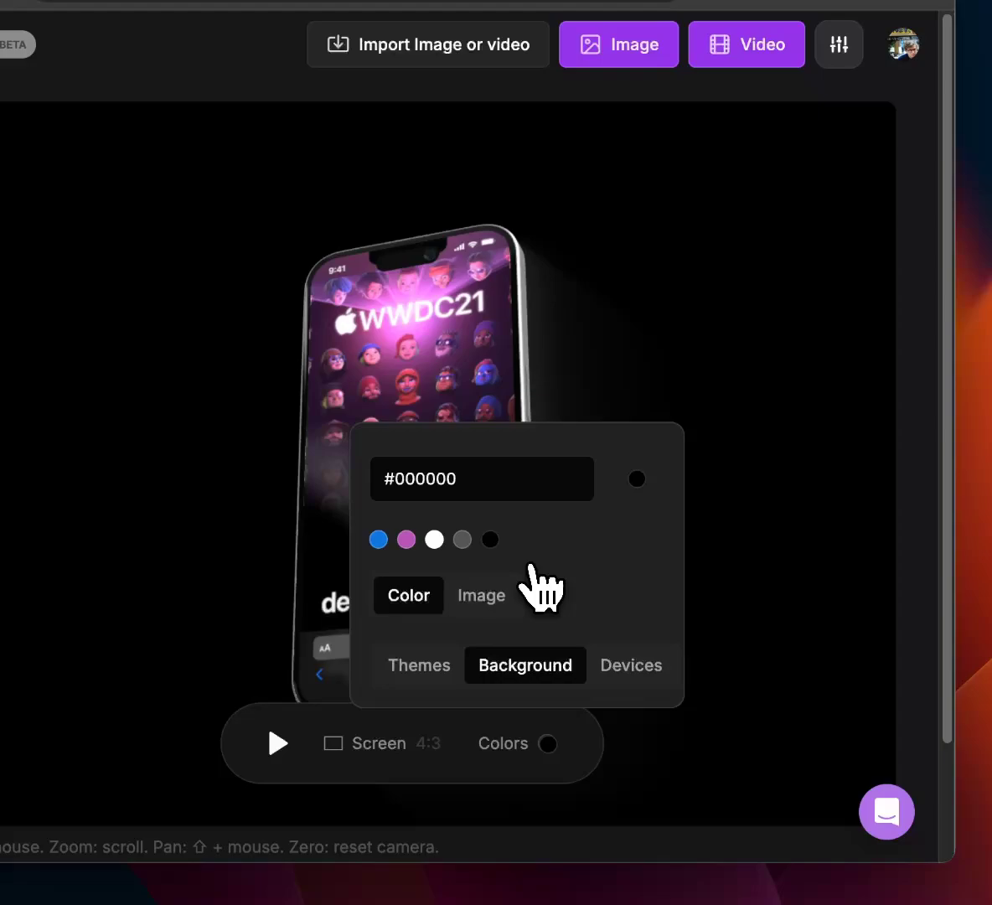
pyautogui.click(474, 483)
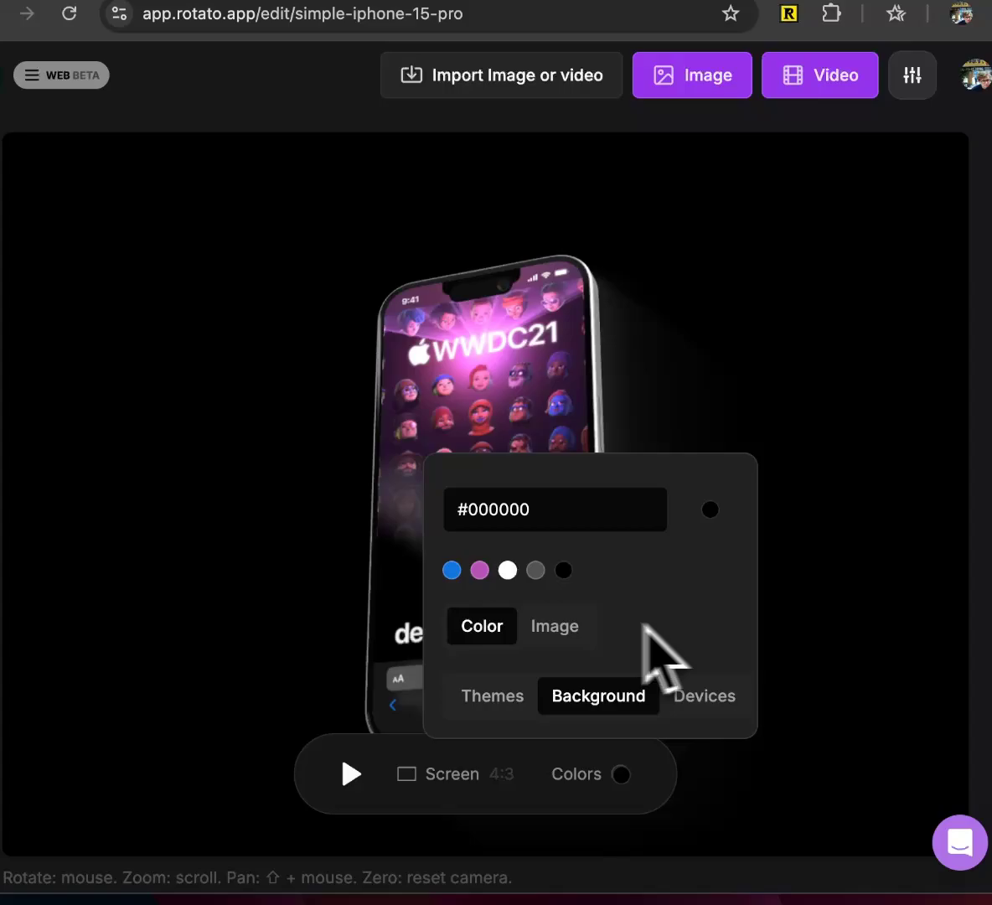
# Step: Switch the background to an image and pick a subtle background image file
pyautogui.click(560, 634)
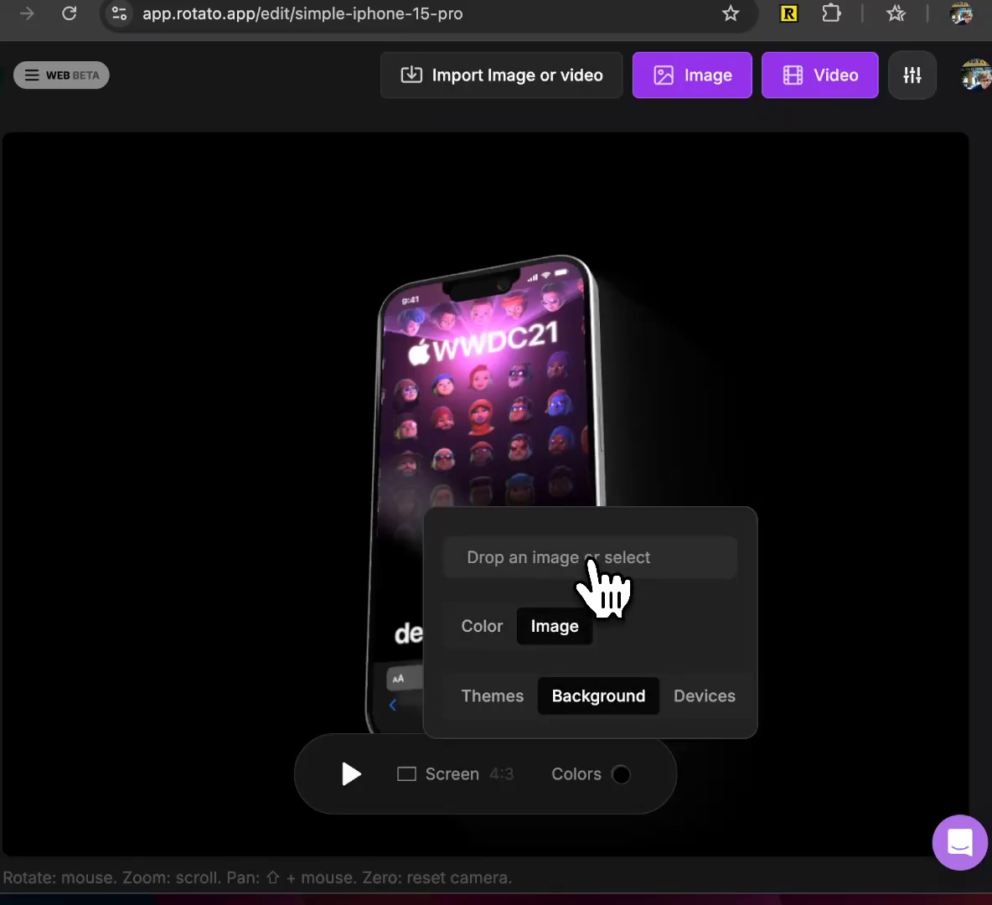
pyautogui.click(589, 560)
pyautogui.click(352, 329)
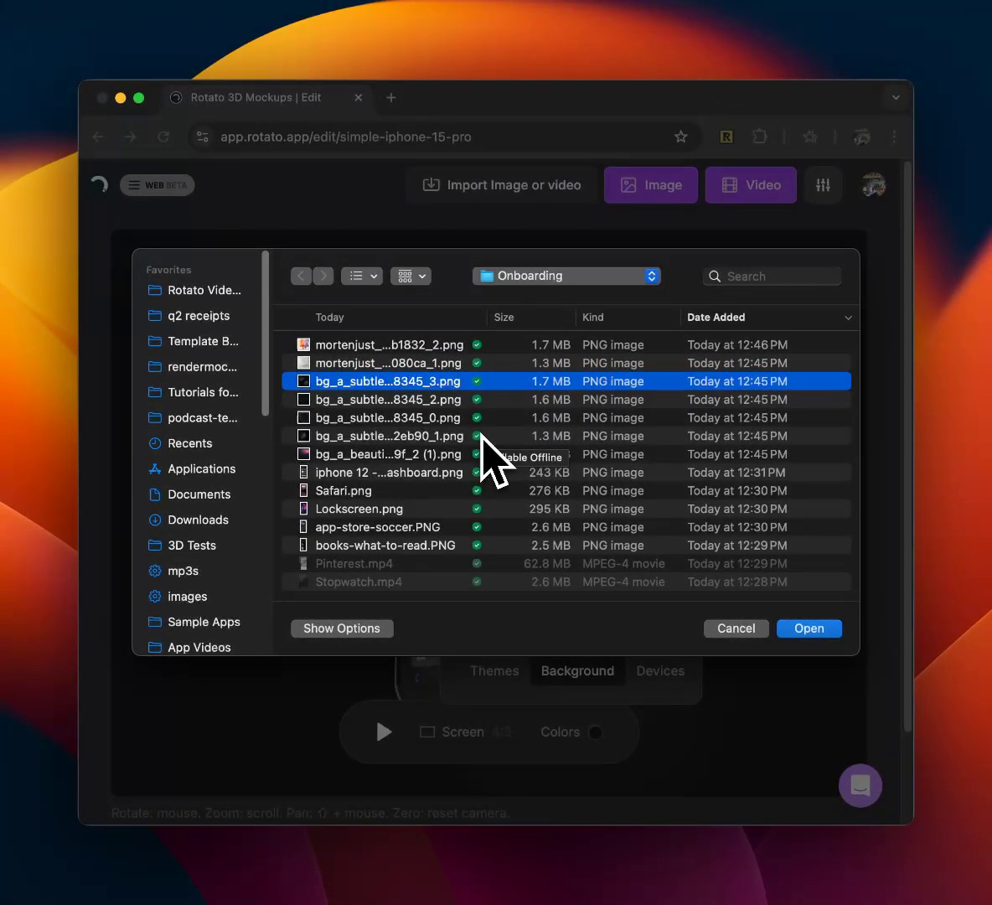
pyautogui.press('super+Down')
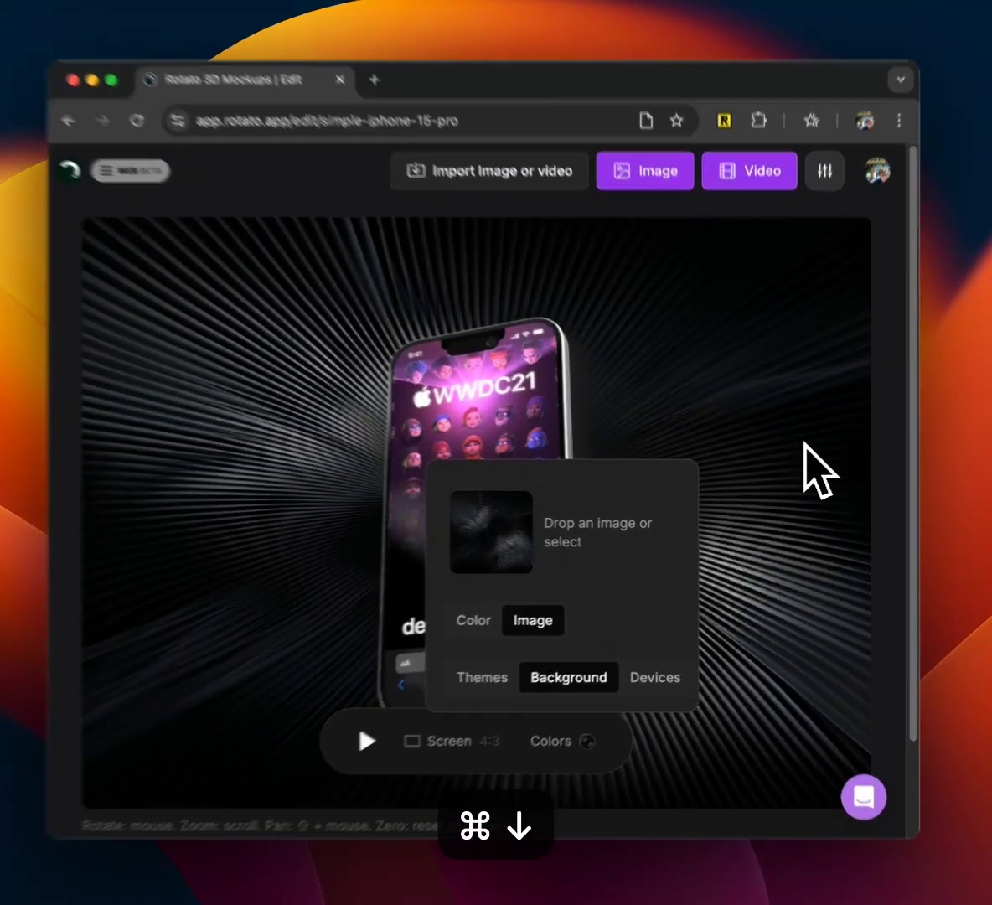
pyautogui.moveTo(819, 469); pyautogui.dragTo(647, 417)
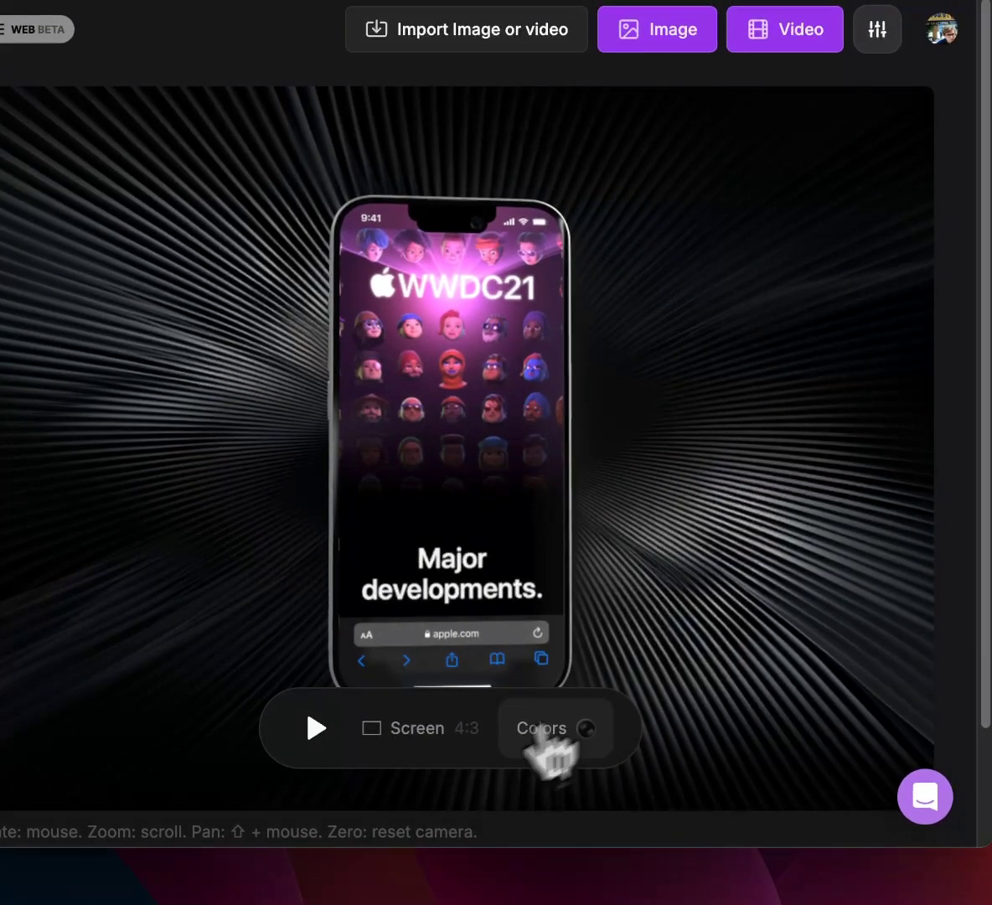
# Step: Preview a different subtle image and apply it as the background
pyautogui.click(500, 790)
pyautogui.click(563, 652)
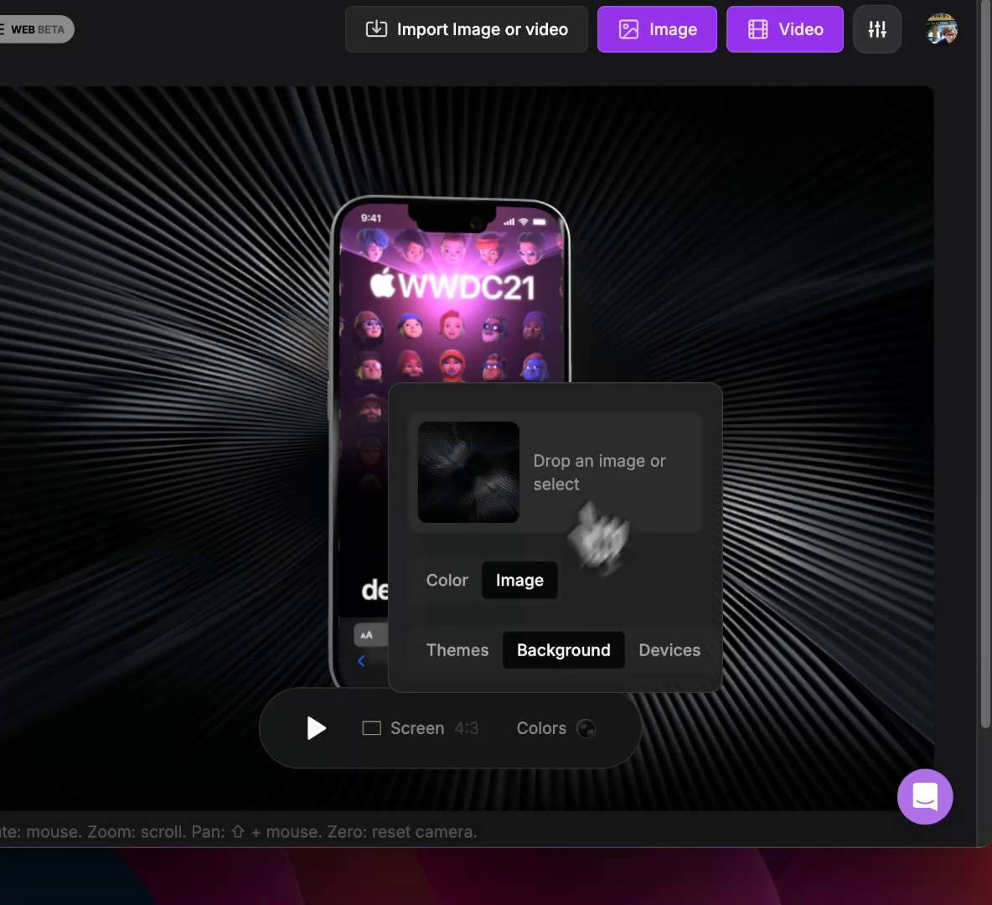
pyautogui.click(586, 515)
pyautogui.click(352, 297)
pyautogui.press('space')
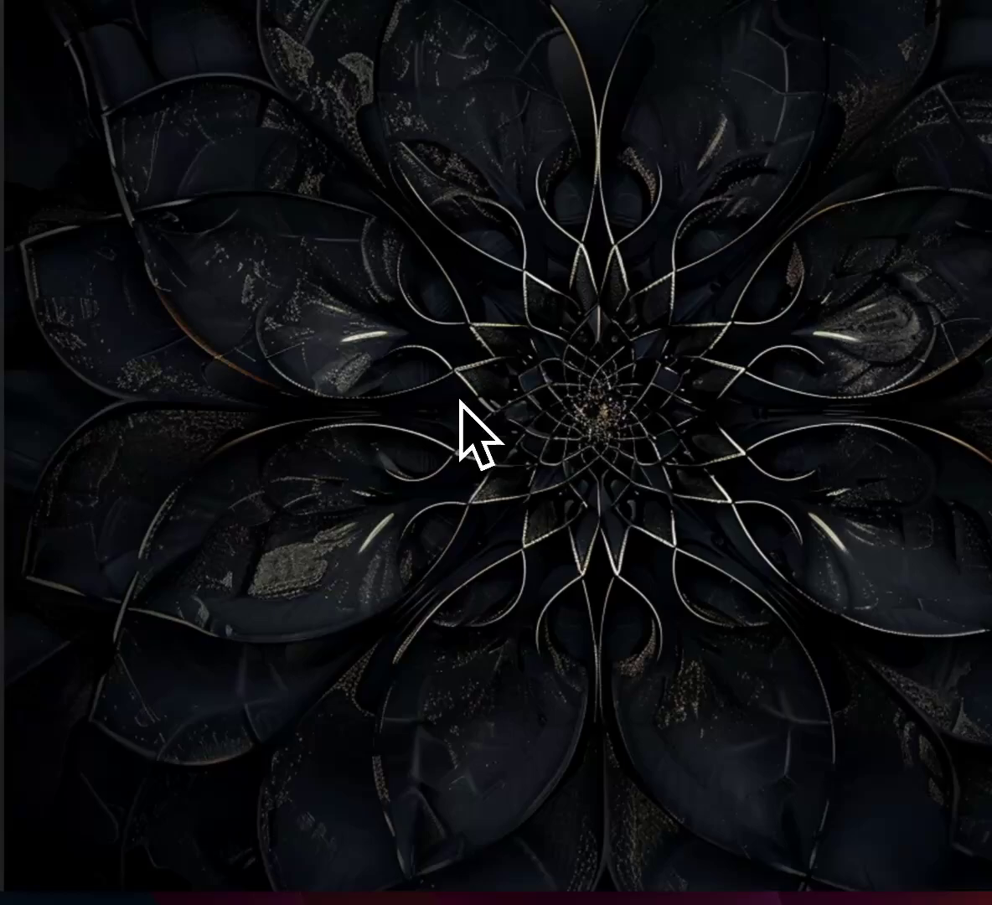
pyautogui.press('space')
pyautogui.press('Return')
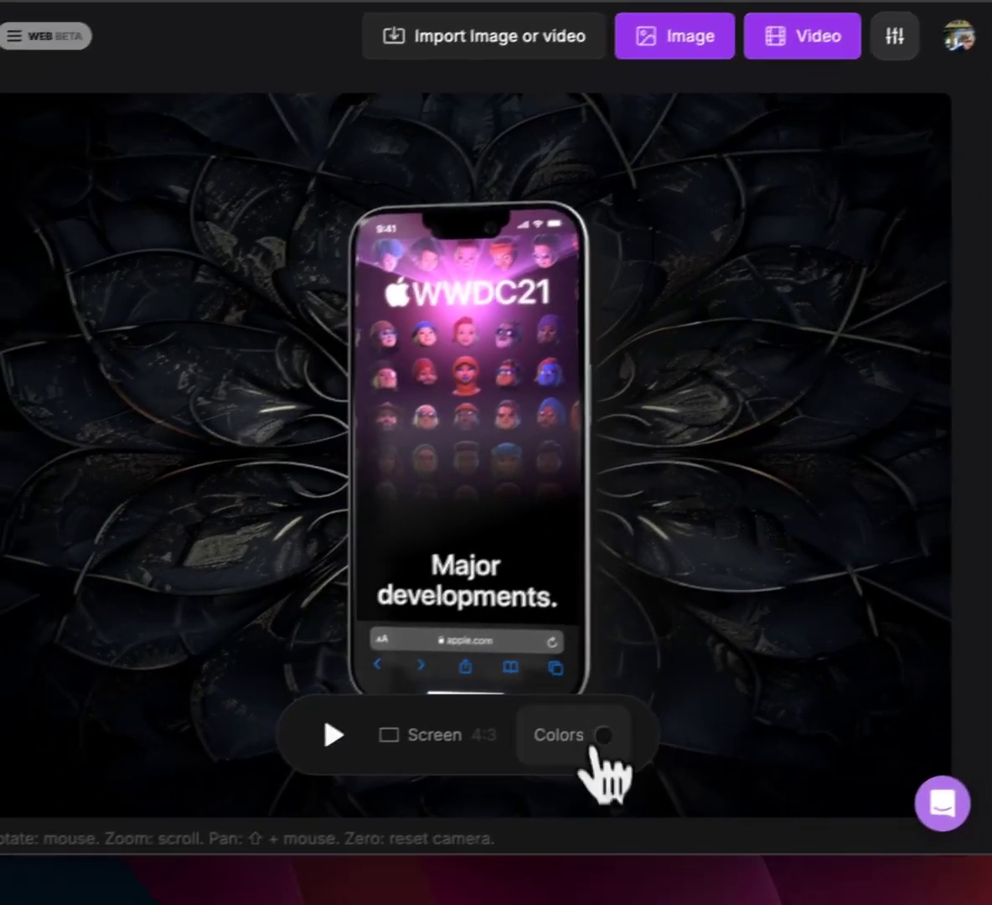
# Step: Choose the white smoke-swirls image file as the background
pyautogui.click(585, 749)
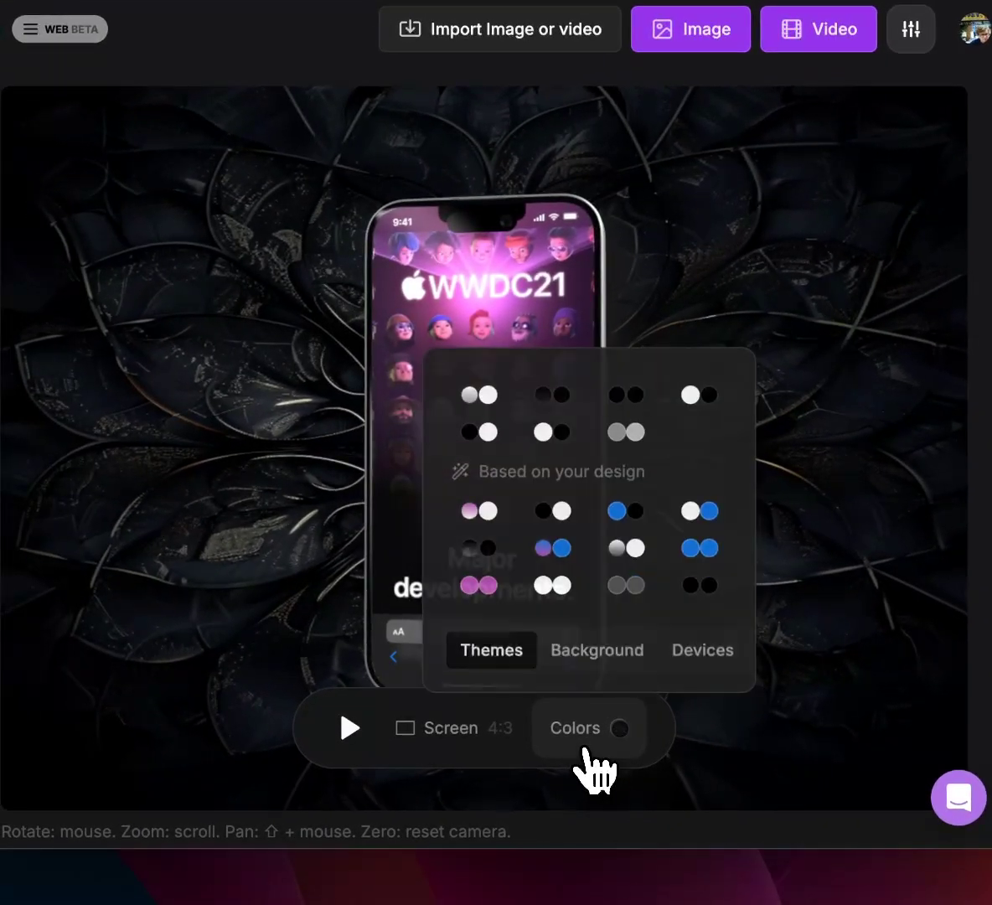
pyautogui.click(584, 749)
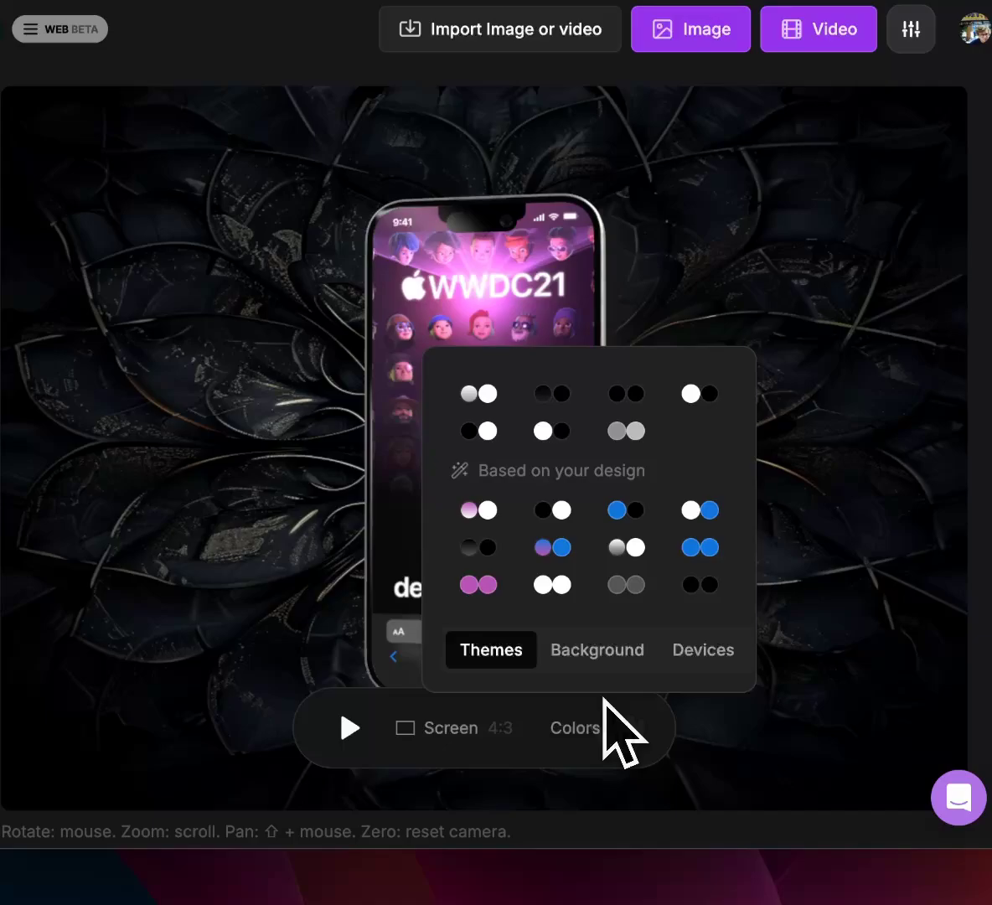
pyautogui.click(598, 645)
pyautogui.click(473, 452)
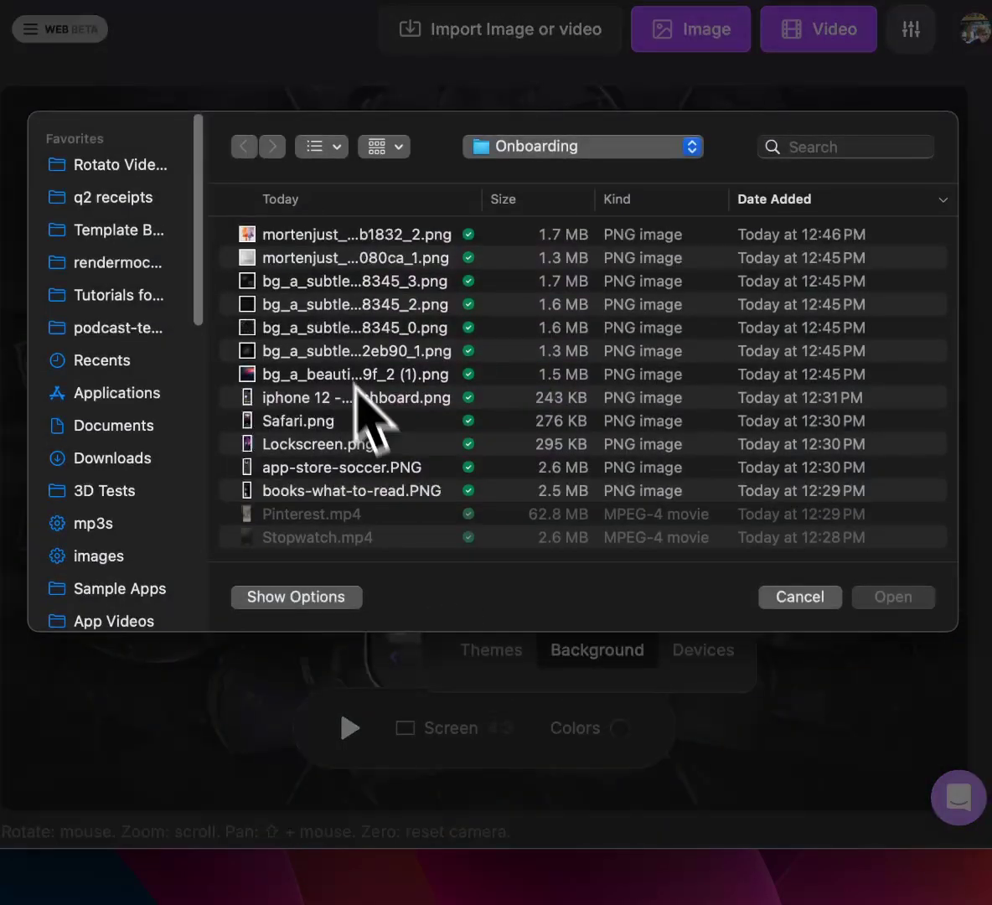
pyautogui.click(307, 377)
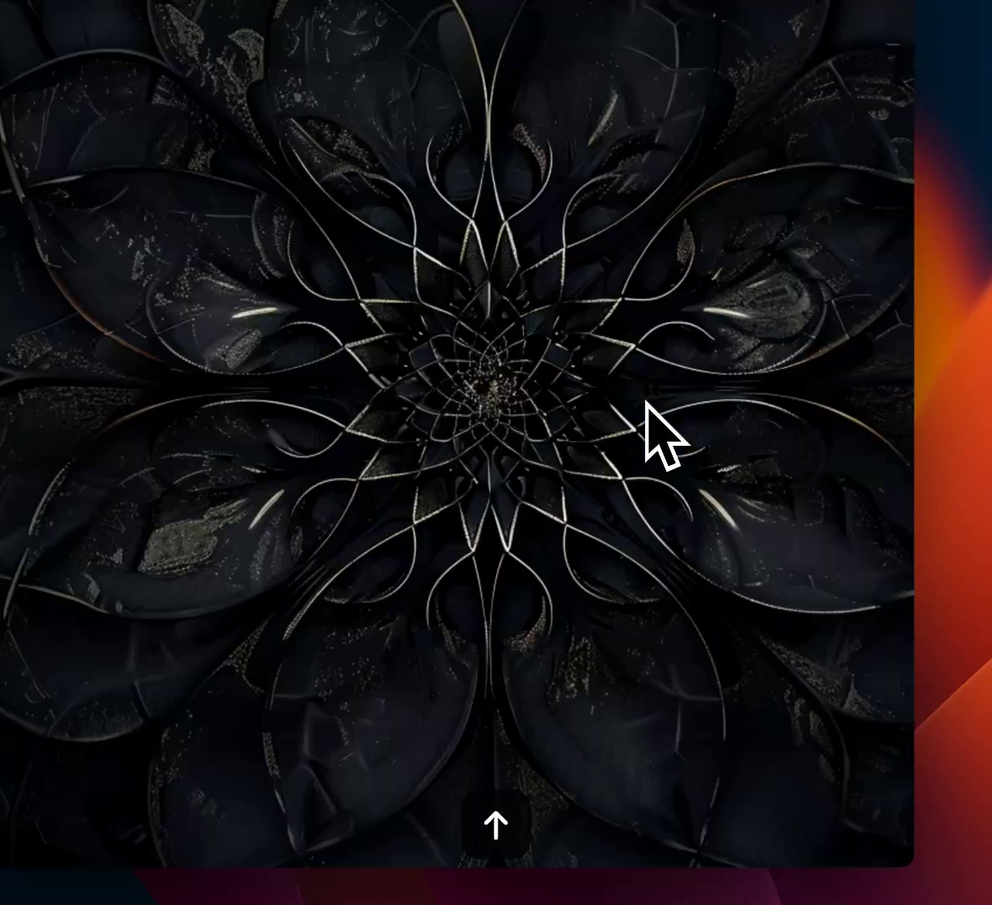
pyautogui.press('super+Down')
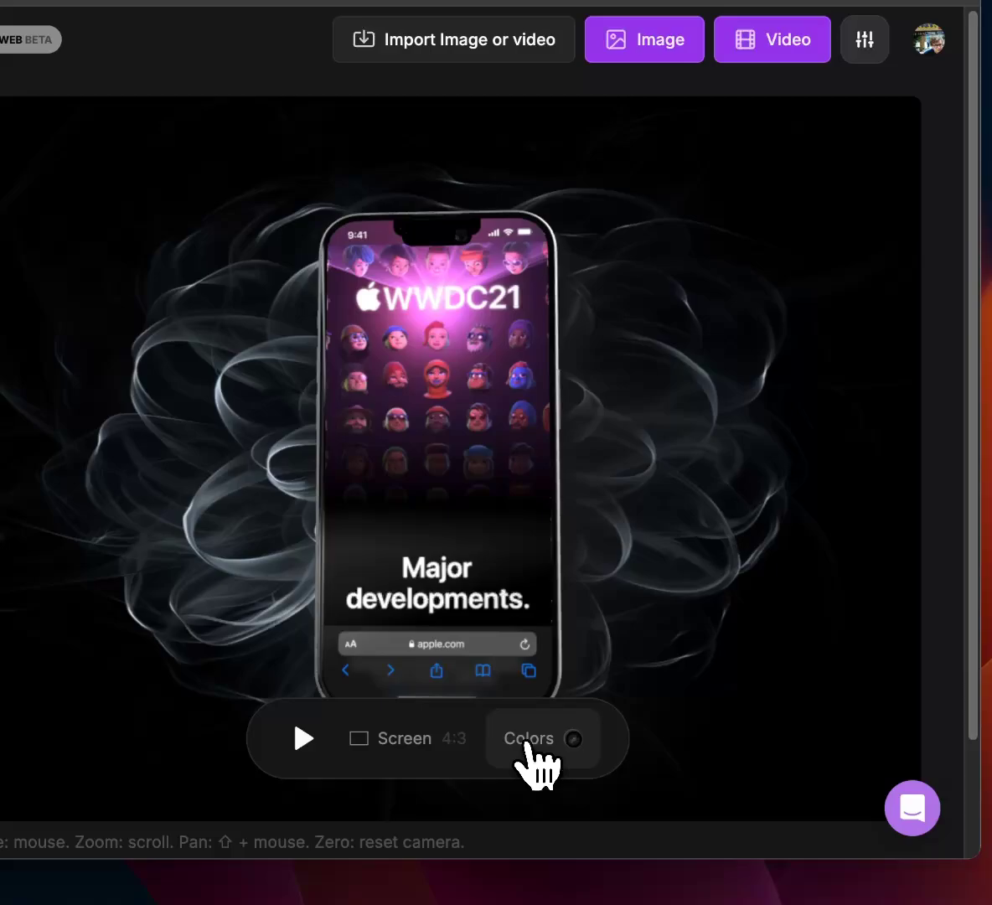
# Step: Try pink, white, dark grey and black swatches for the phone case
pyautogui.click(531, 741)
pyautogui.click(604, 626)
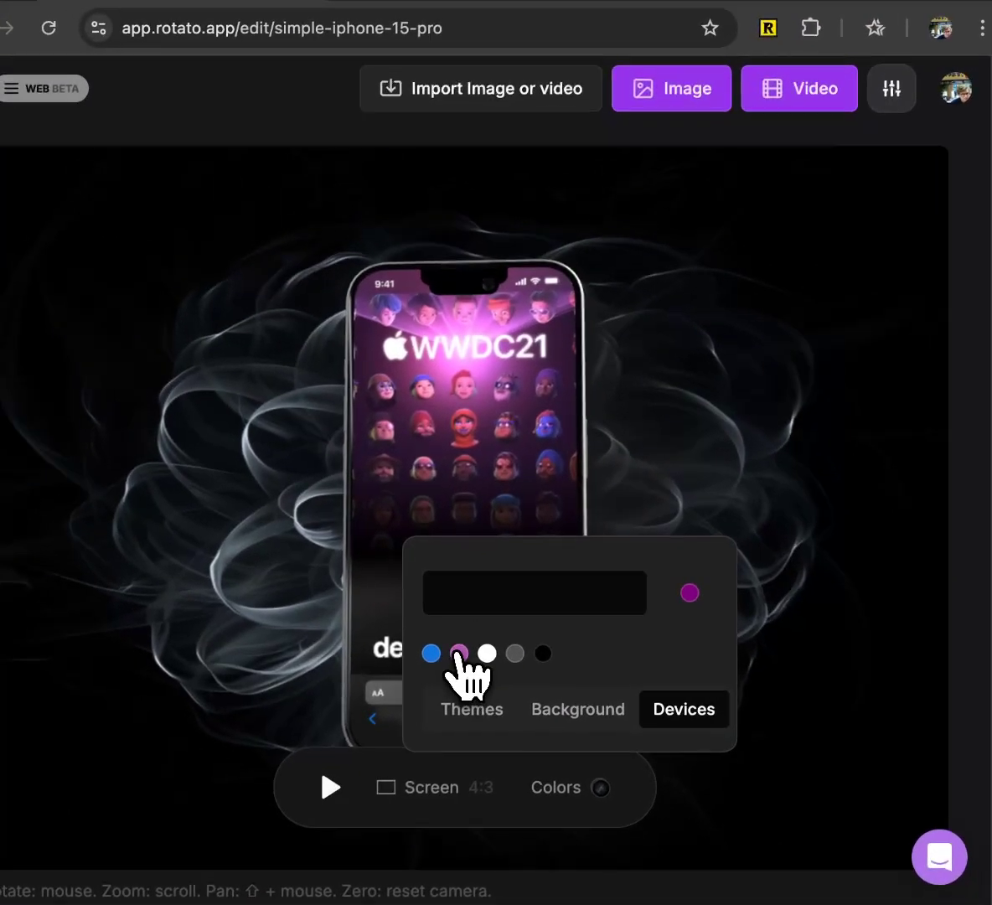
pyautogui.click(460, 655)
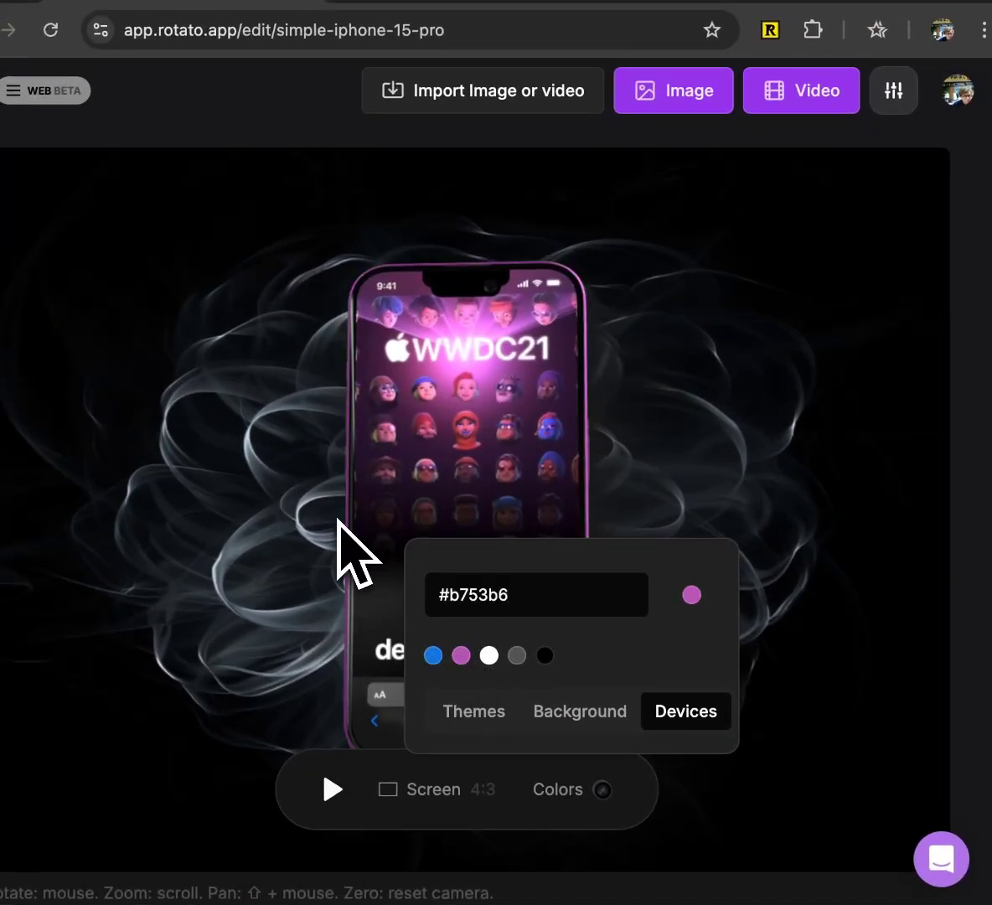
pyautogui.click(489, 655)
pyautogui.click(517, 655)
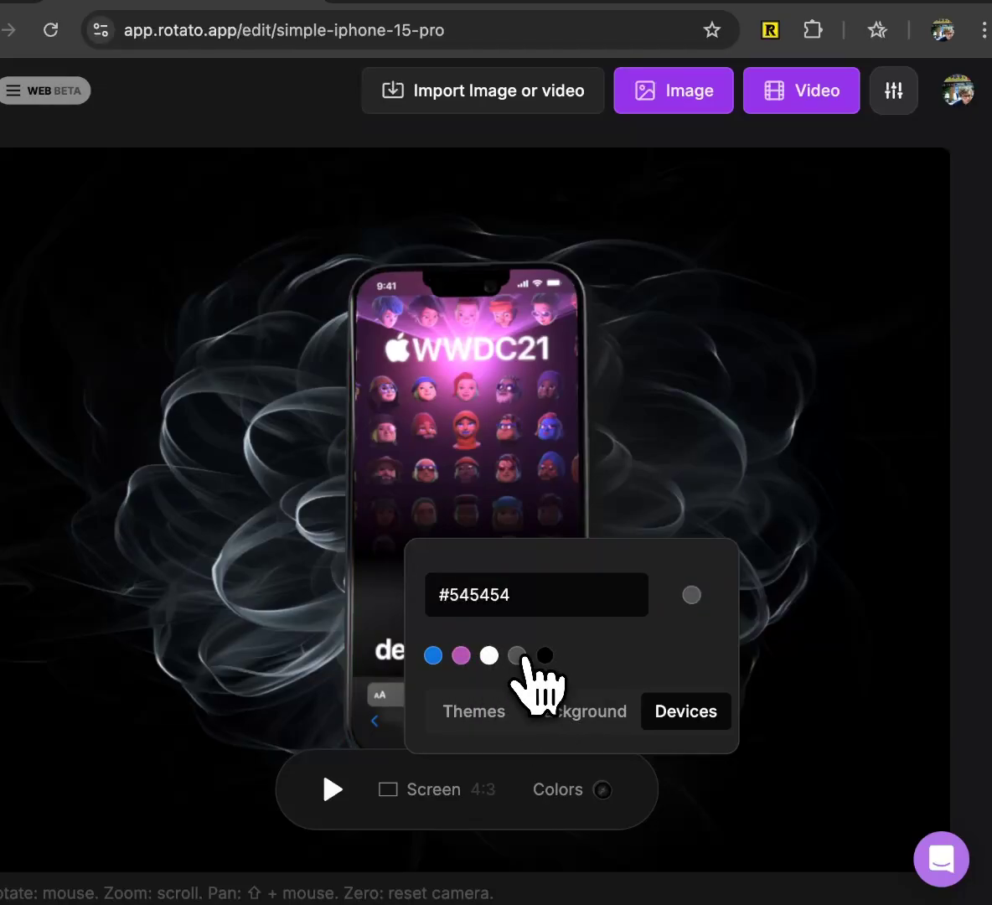
pyautogui.click(544, 655)
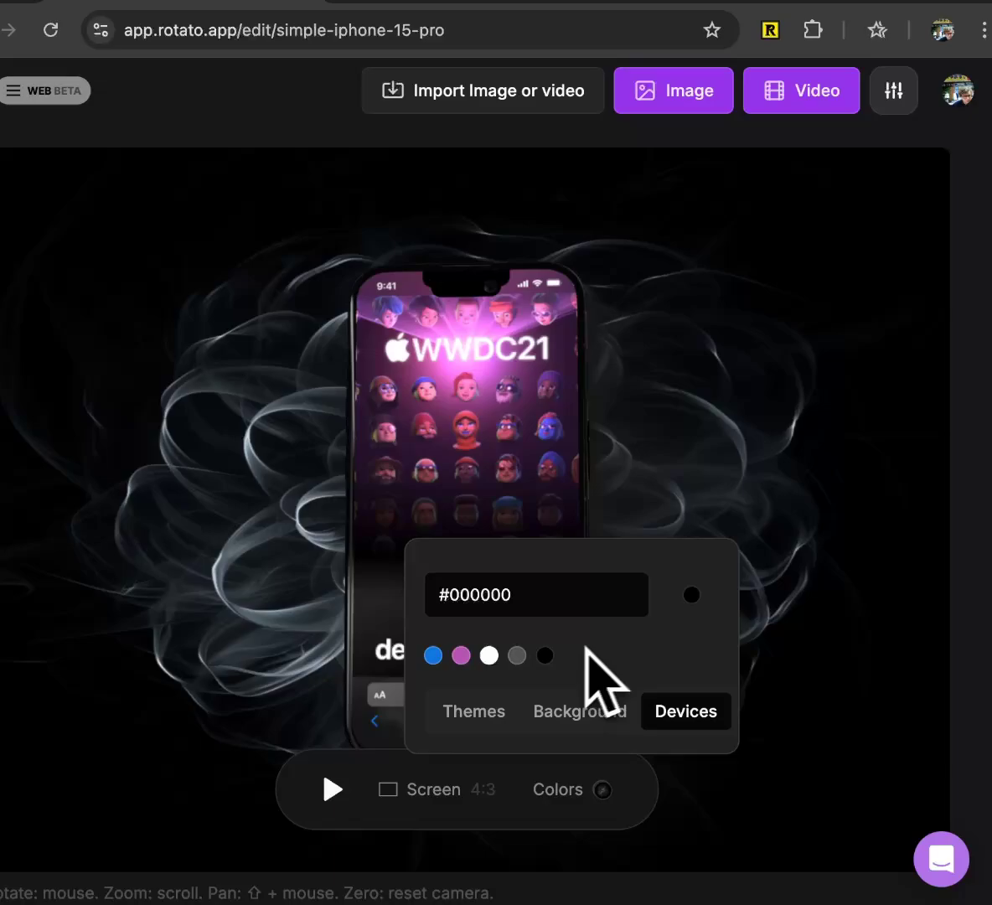
# Step: Try red and green custom case colours, then sample pink #cf59b8 from the screen
pyautogui.click(692, 594)
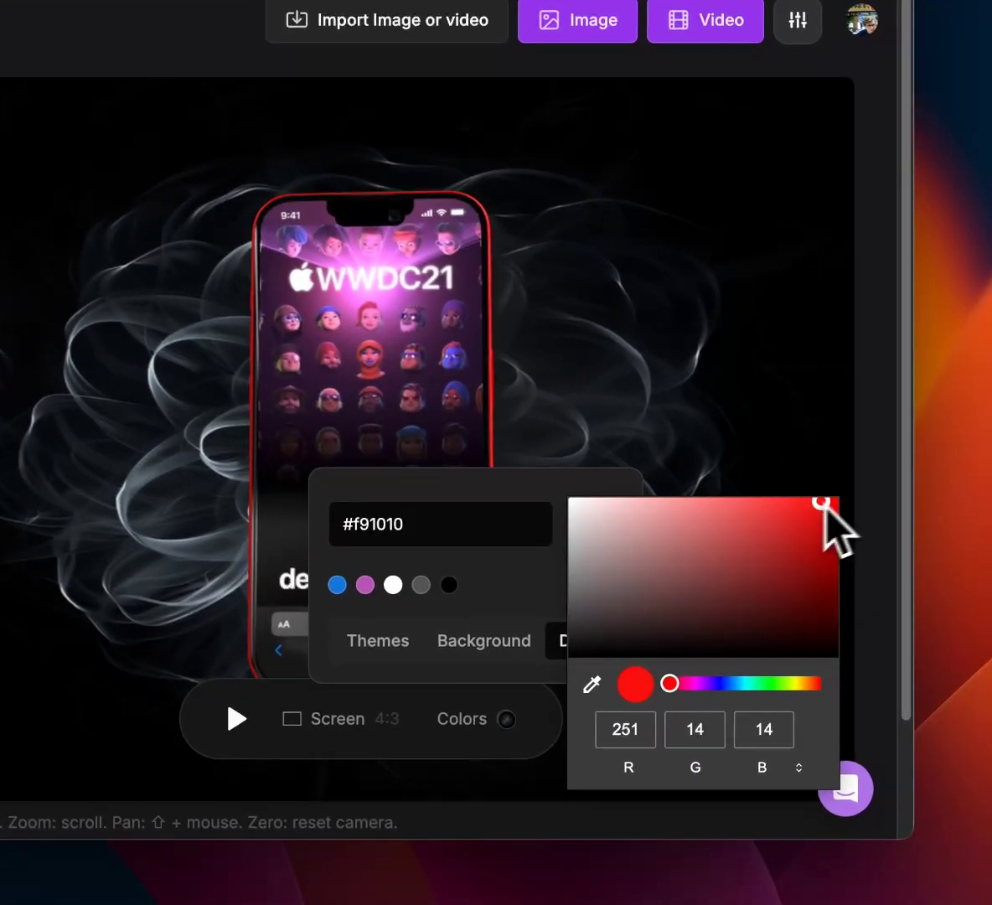
pyautogui.moveTo(817, 507)
pyautogui.mouseDown()
pyautogui.moveTo(578, 575)
pyautogui.moveTo(696, 556)
pyautogui.mouseUp()
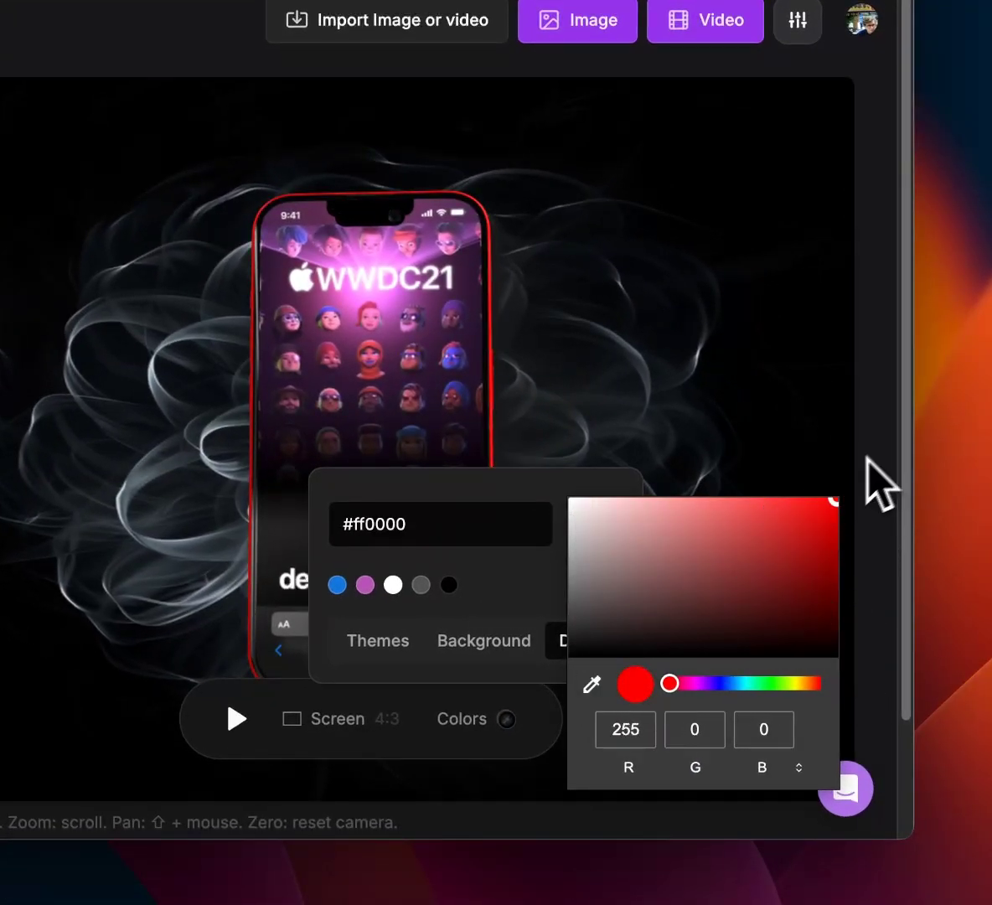
pyautogui.moveTo(703, 683); pyautogui.dragTo(764, 683)
pyautogui.moveTo(677, 574); pyautogui.dragTo(711, 550)
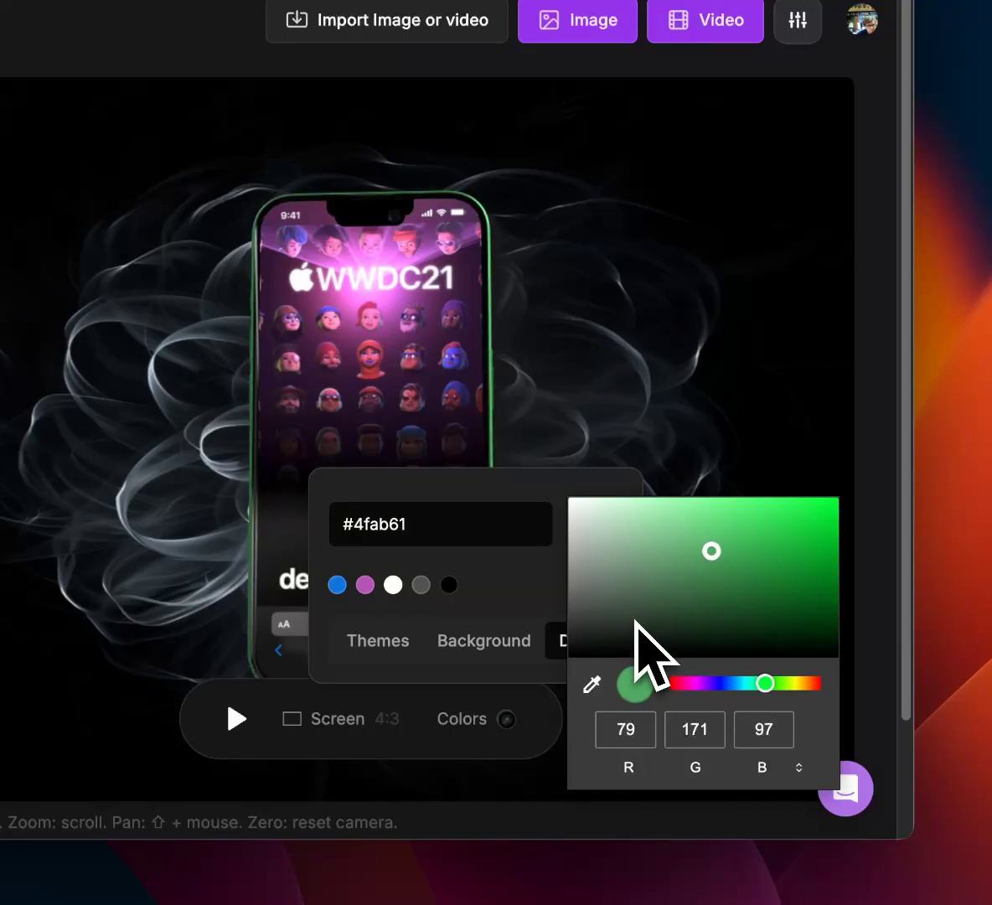
pyautogui.click(592, 689)
pyautogui.click(405, 369)
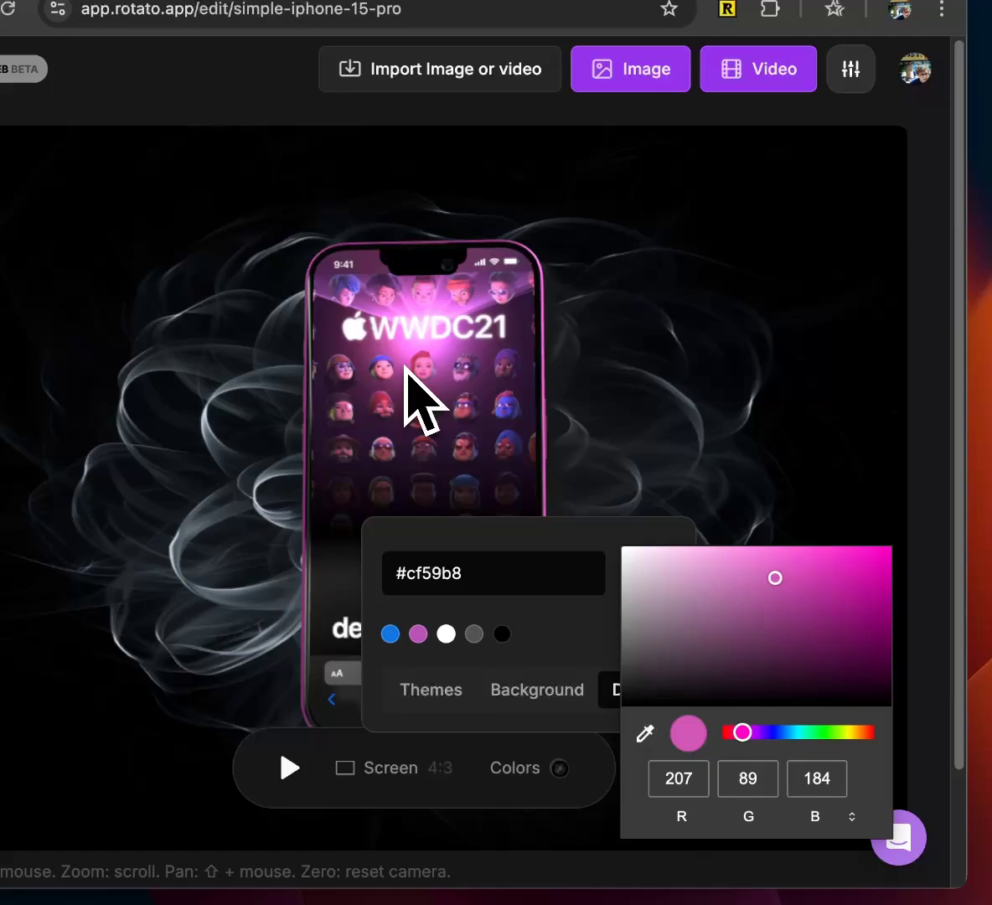
# Step: Set a solid background colour, eyedropping the WWDC21 screen's muted purple
pyautogui.click(530, 694)
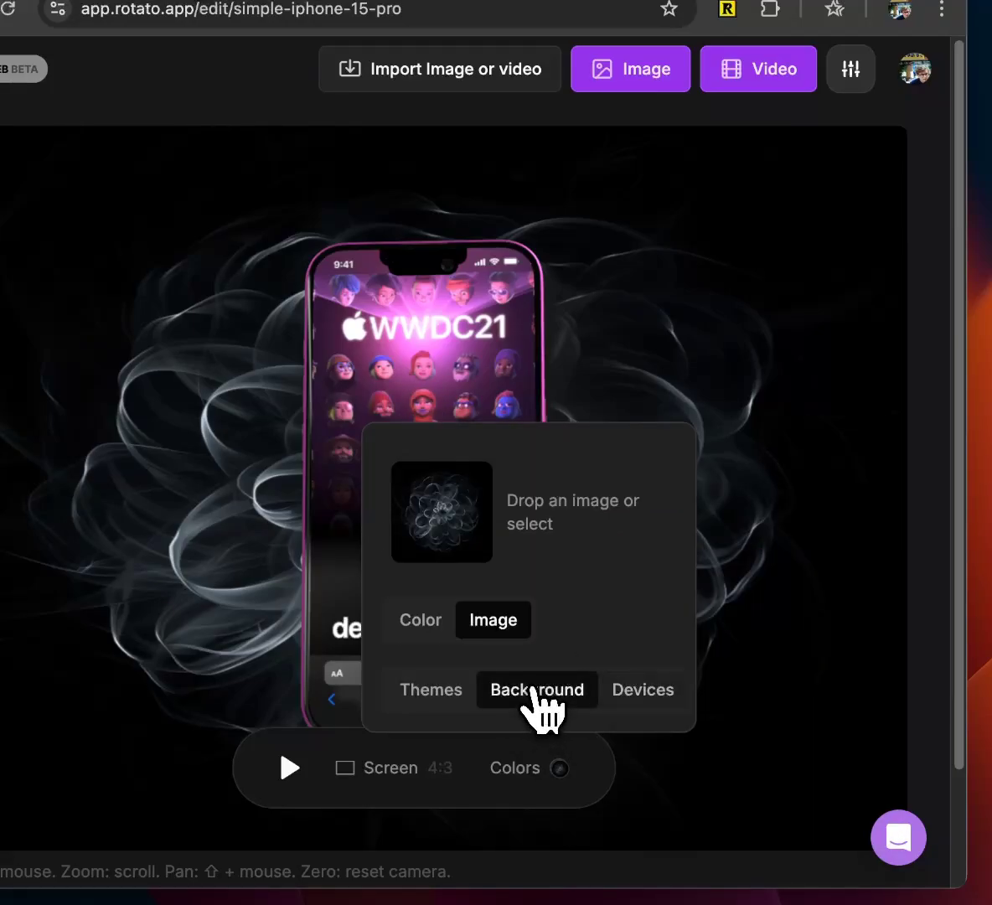
pyautogui.click(424, 630)
pyautogui.click(647, 503)
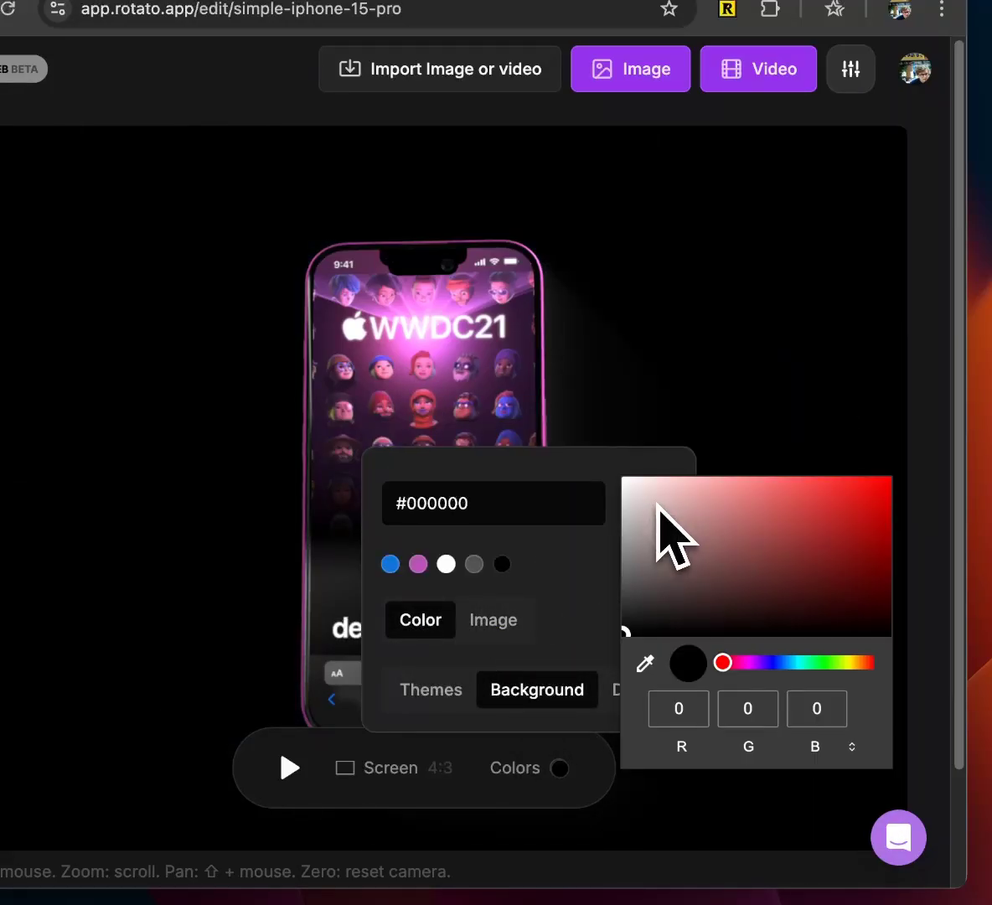
pyautogui.click(646, 664)
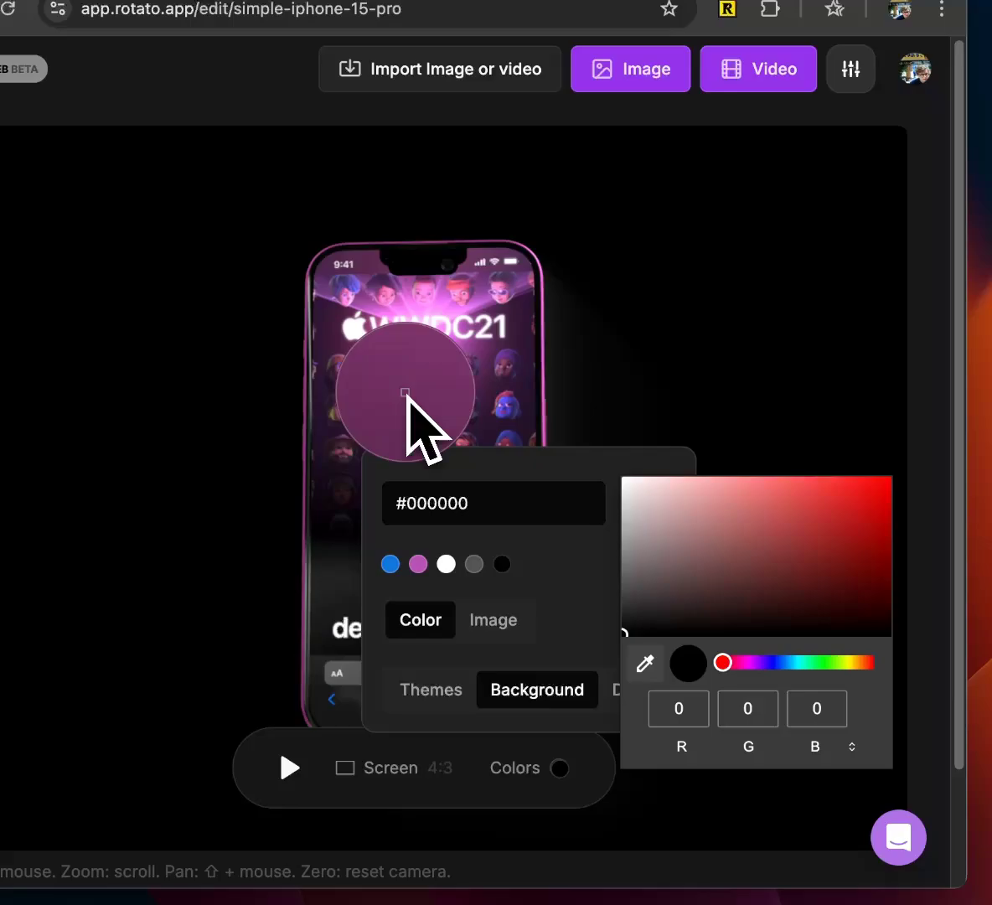
pyautogui.click(407, 397)
pyautogui.click(423, 369)
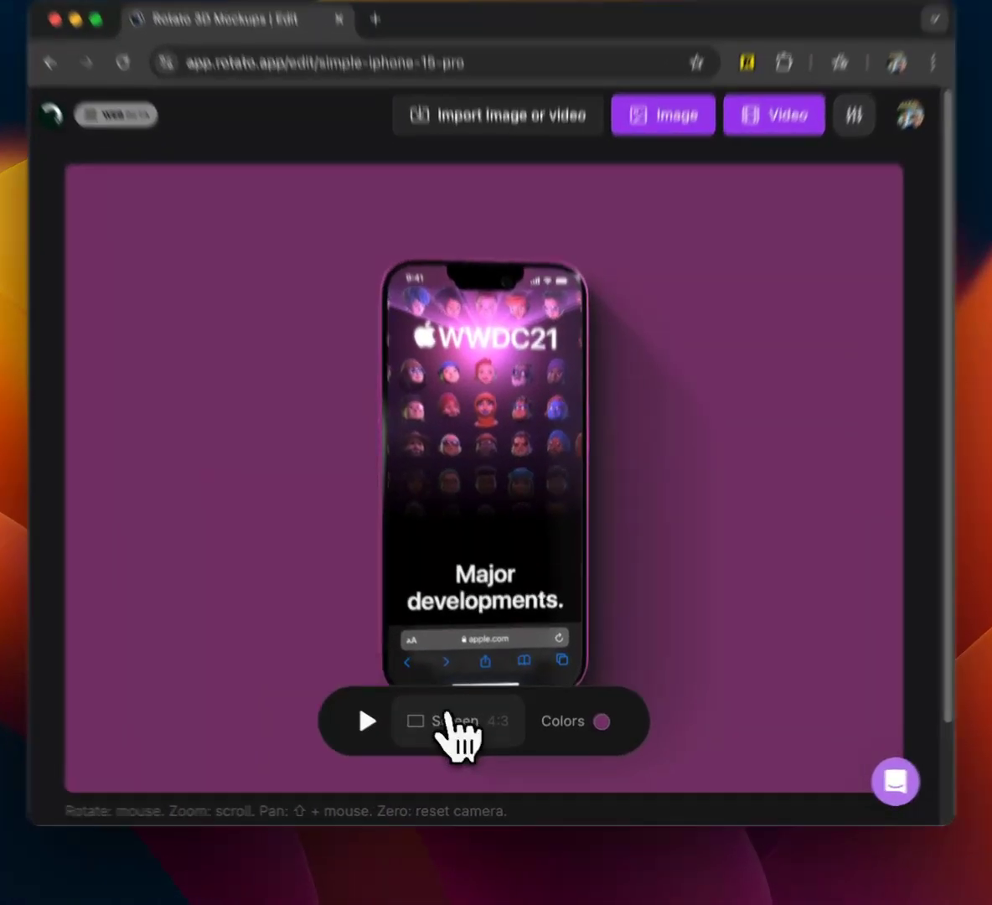
# Step: Try YouTube 16:9 and TikTok 9:16, choose X (Twitter) 1:1, and angle the phone frontally
pyautogui.click(454, 730)
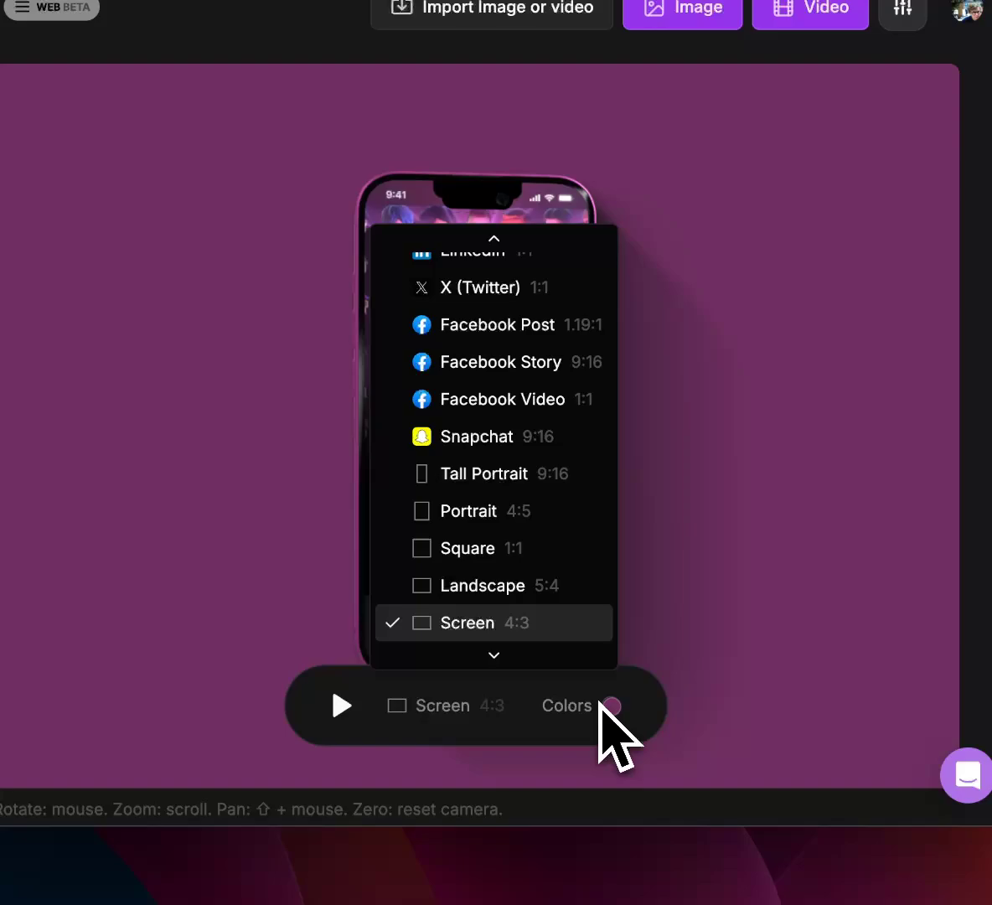
pyautogui.scroll(-2, 569, 461)
pyautogui.scroll(5, 569, 464)
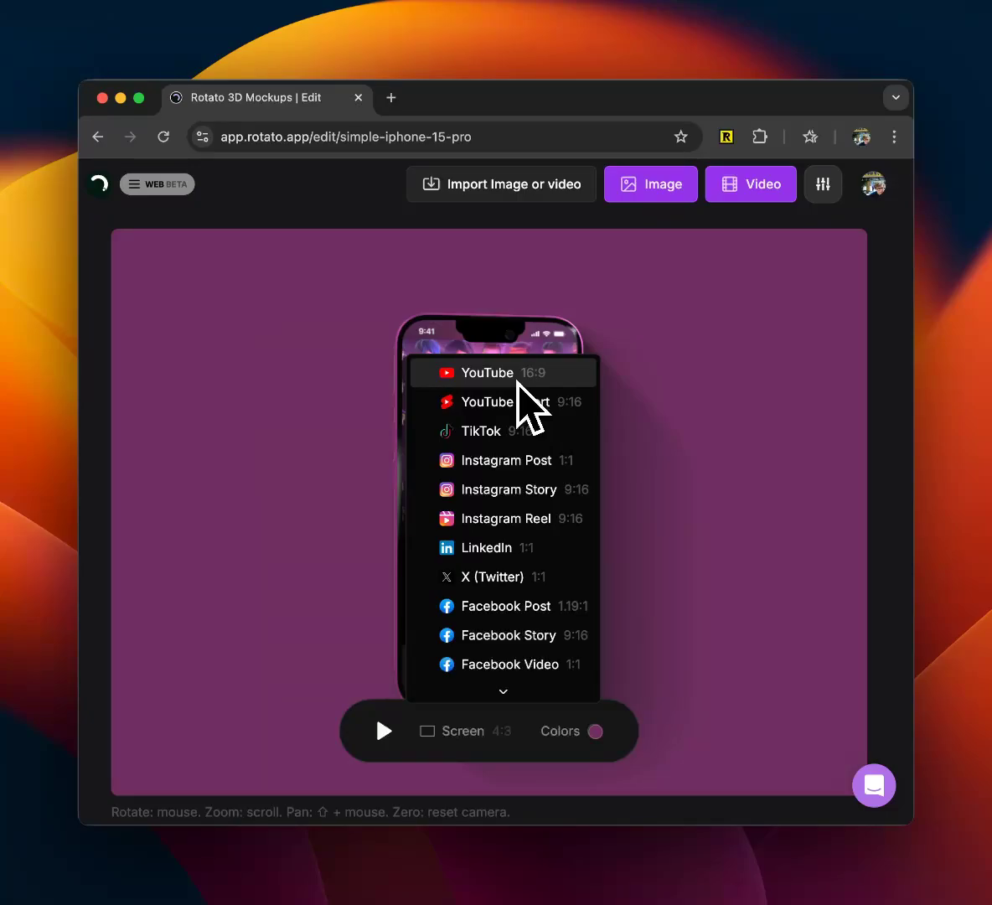
pyautogui.scroll(-3, 498, 595)
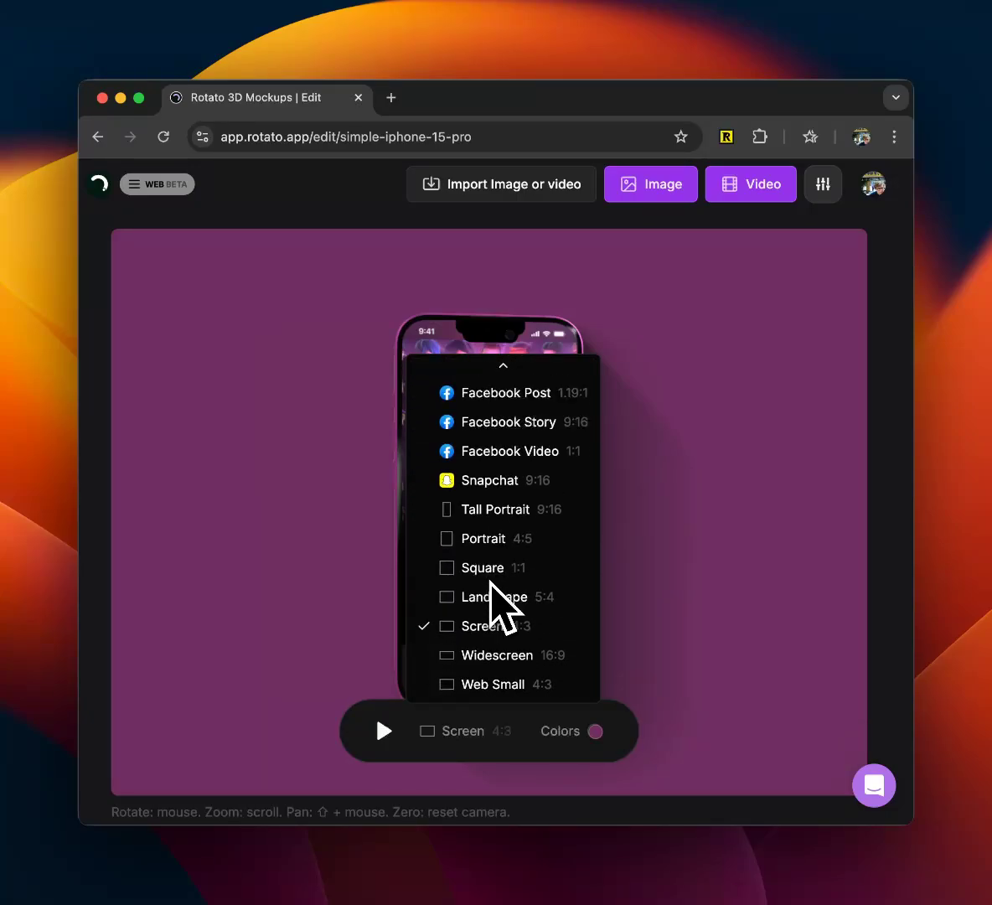
pyautogui.scroll(3, 534, 457)
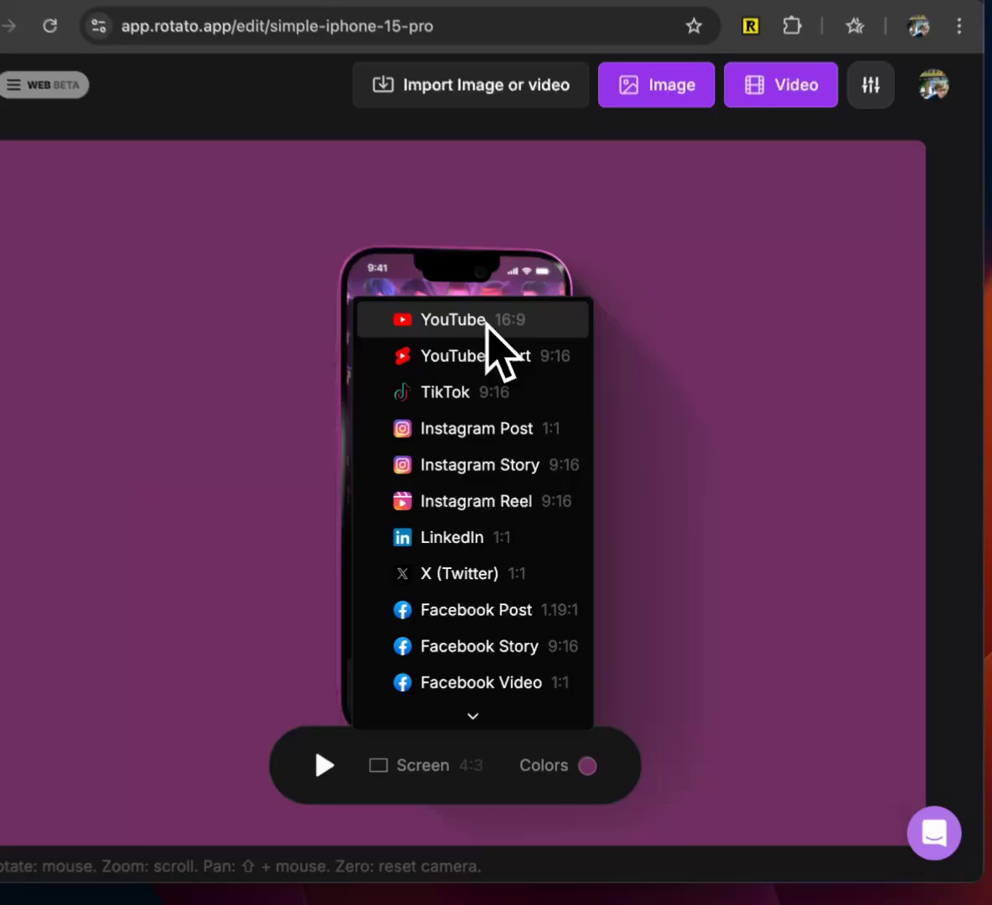
pyautogui.click(532, 372)
pyautogui.click(398, 622)
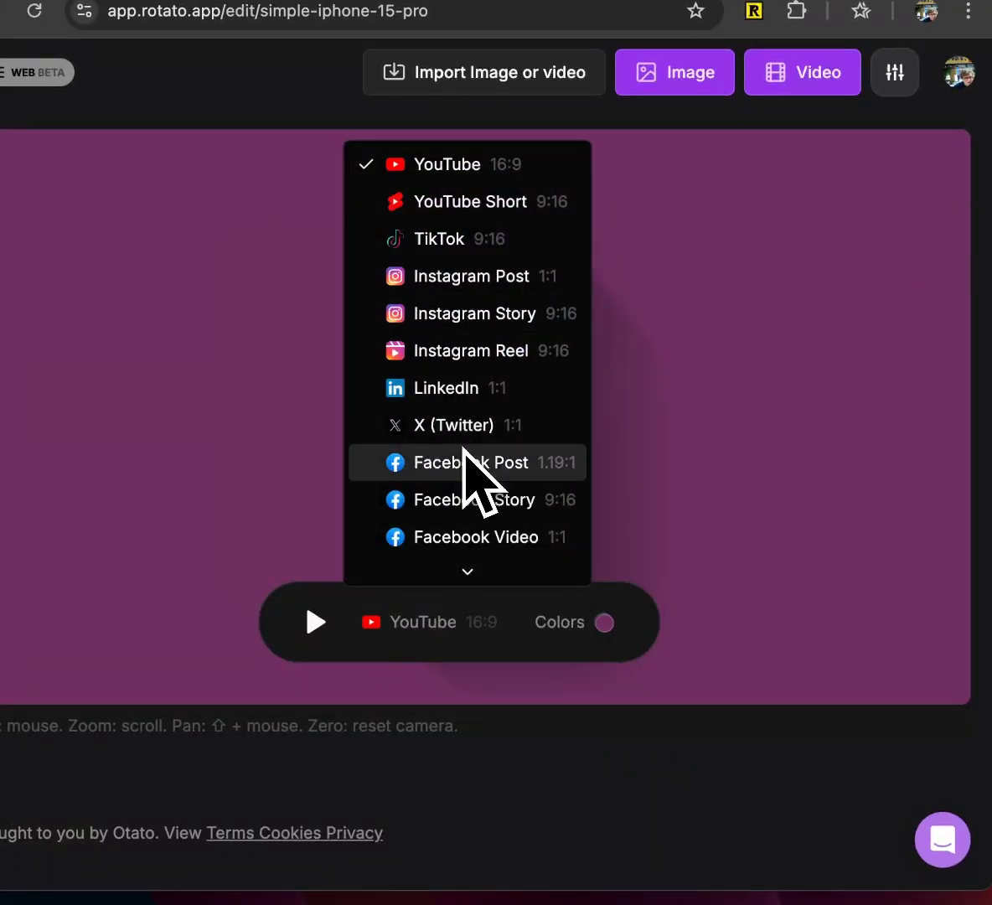
pyautogui.click(453, 239)
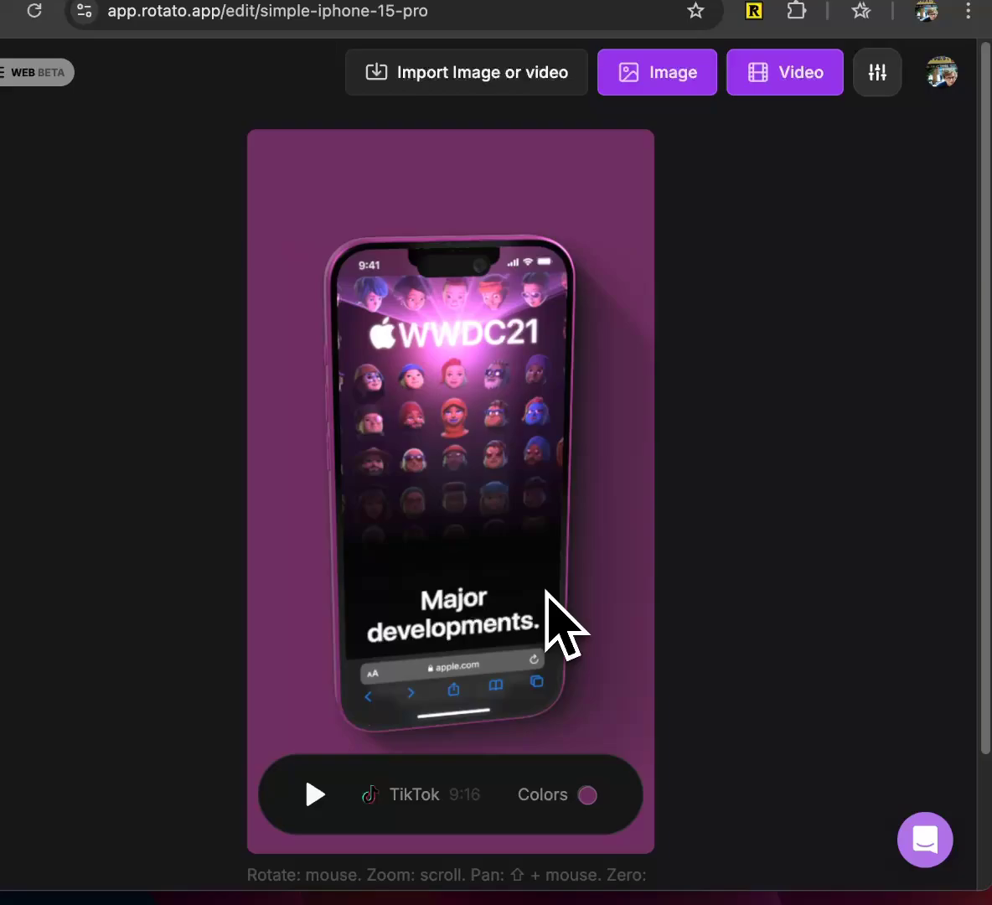
pyautogui.click(437, 792)
pyautogui.scroll(-5, 561, 654)
pyautogui.scroll(5, 557, 578)
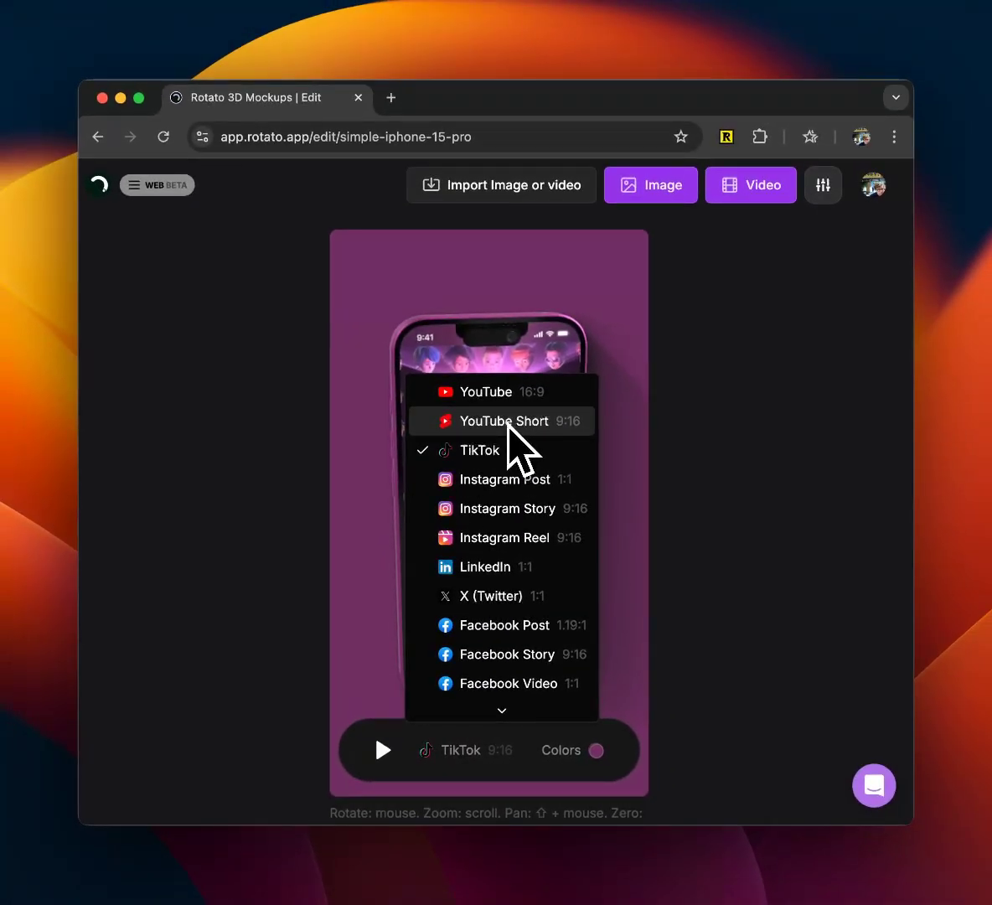
pyautogui.click(494, 595)
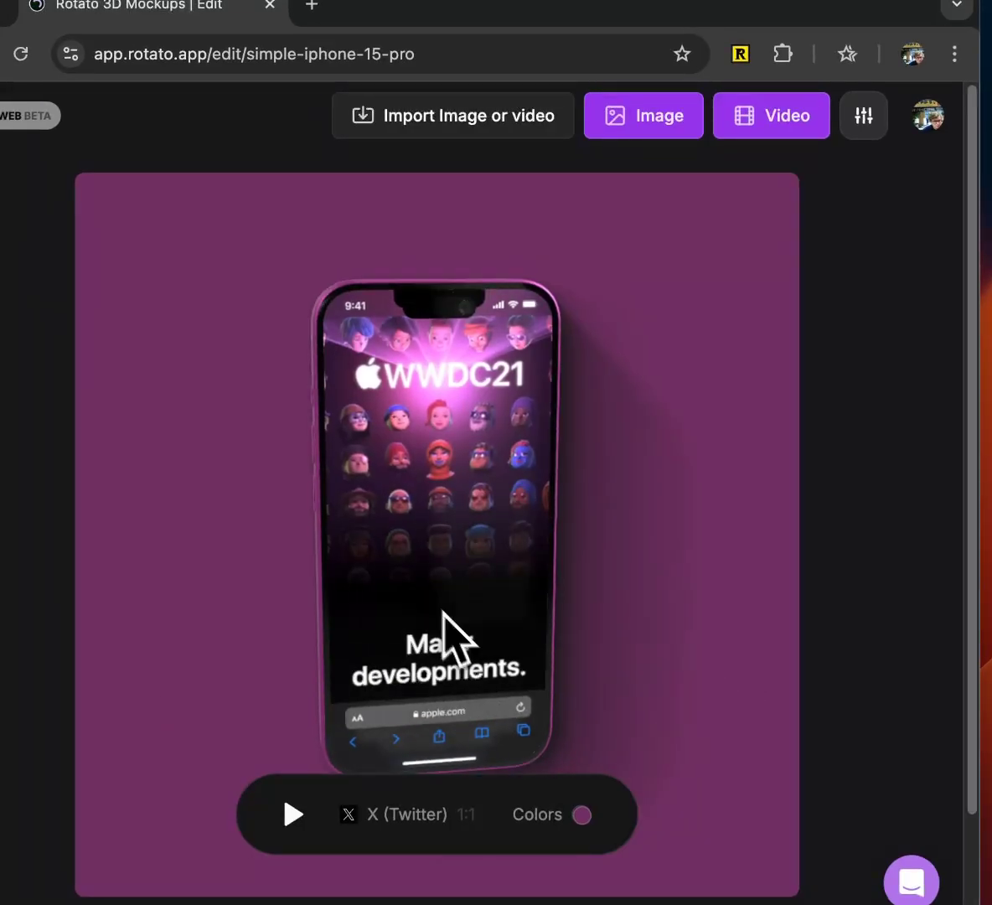
pyautogui.moveTo(443, 627); pyautogui.dragTo(408, 599)
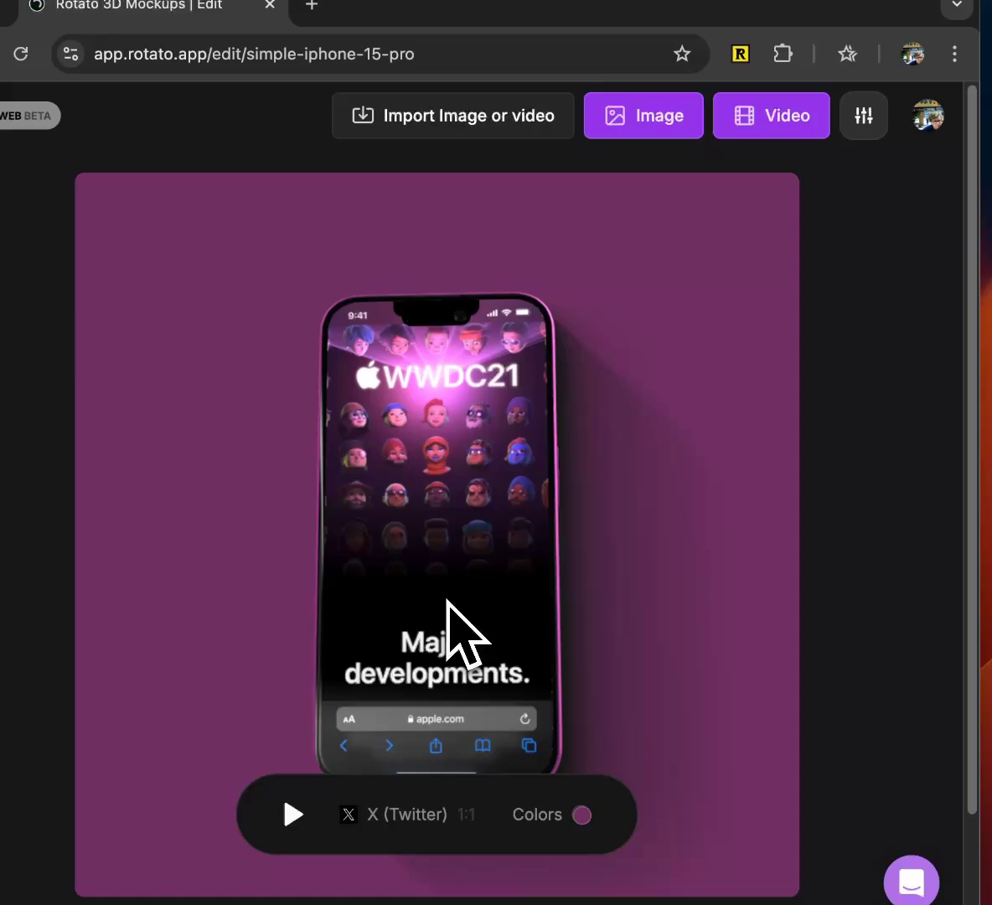
# Step: Face the phone straight on and switch the Shadow toggle off
pyautogui.moveTo(408, 586); pyautogui.dragTo(456, 611)
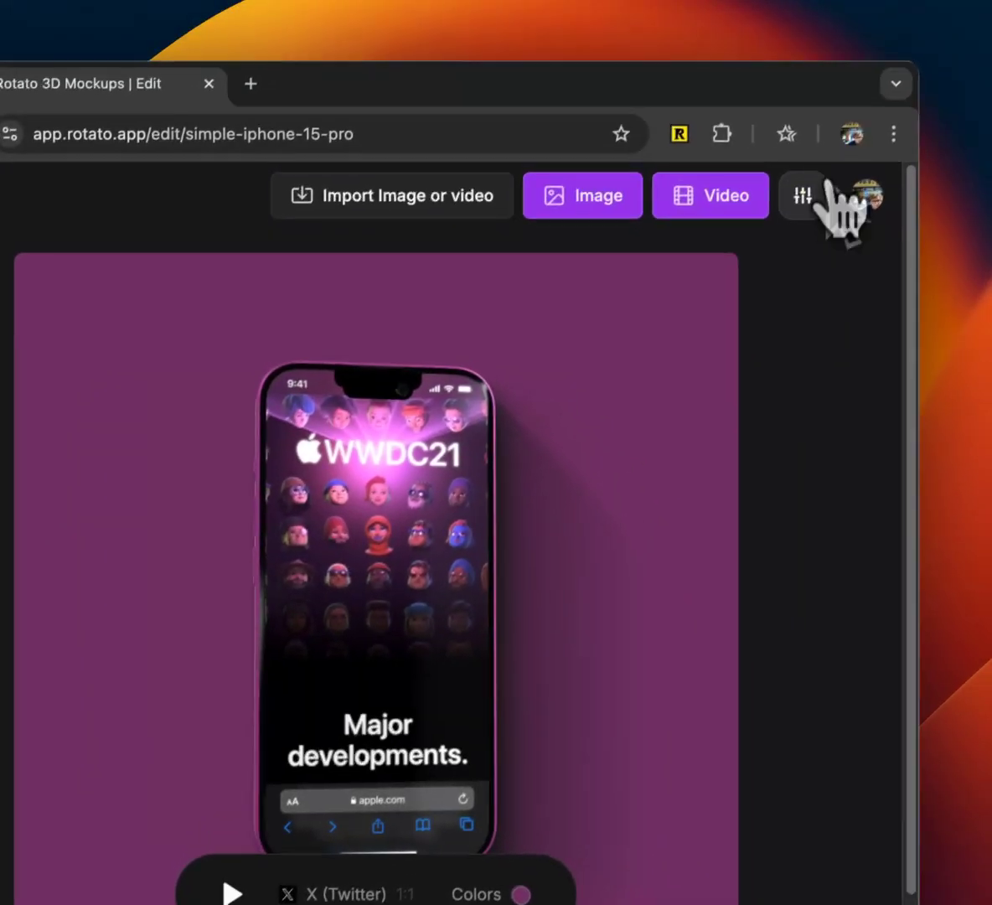
pyautogui.click(821, 195)
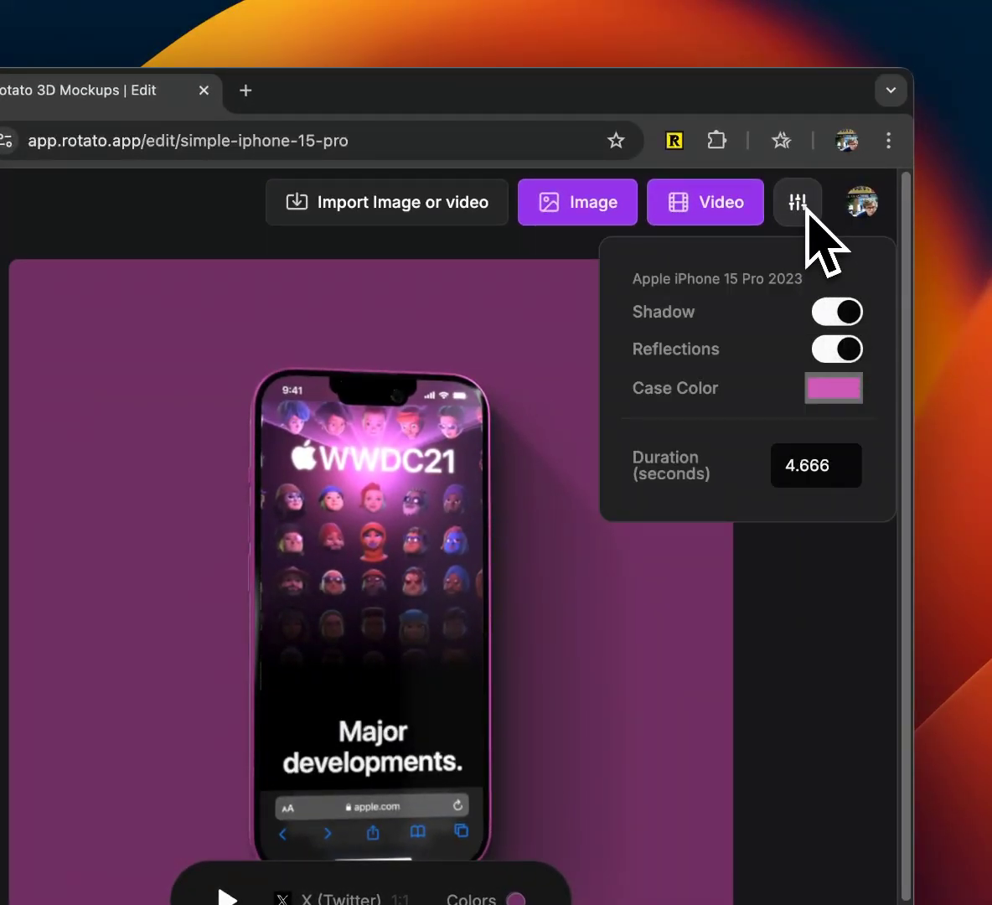
pyautogui.click(842, 314)
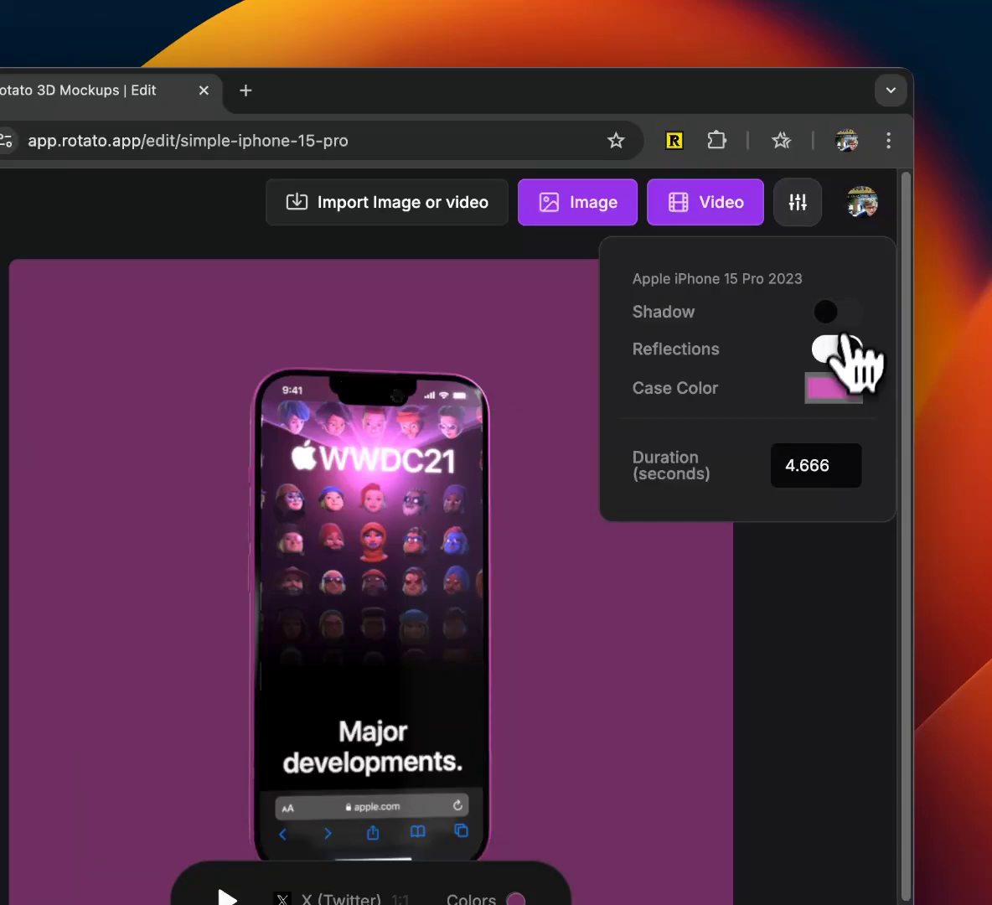
# Step: Inspect the Duration value, leaving it at 4.666 seconds, and close the settings panel
pyautogui.click(792, 465)
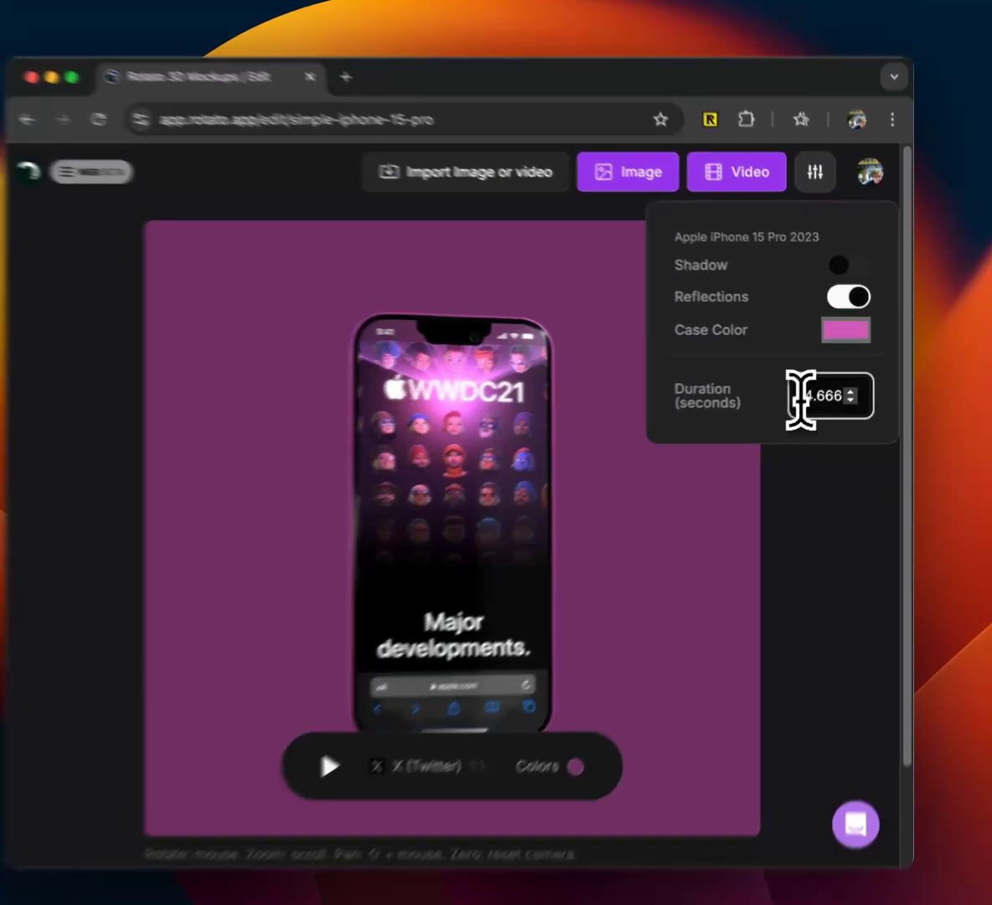
pyautogui.doubleClick(817, 390)
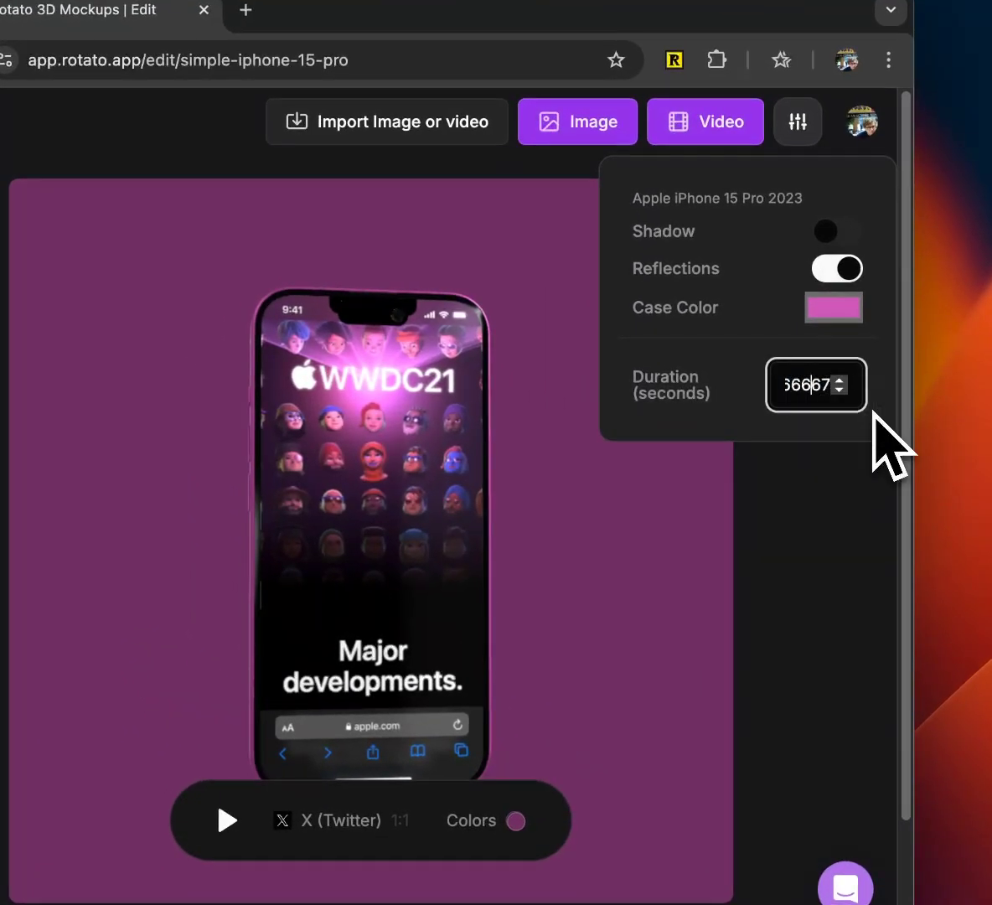
pyautogui.press('super+Right')
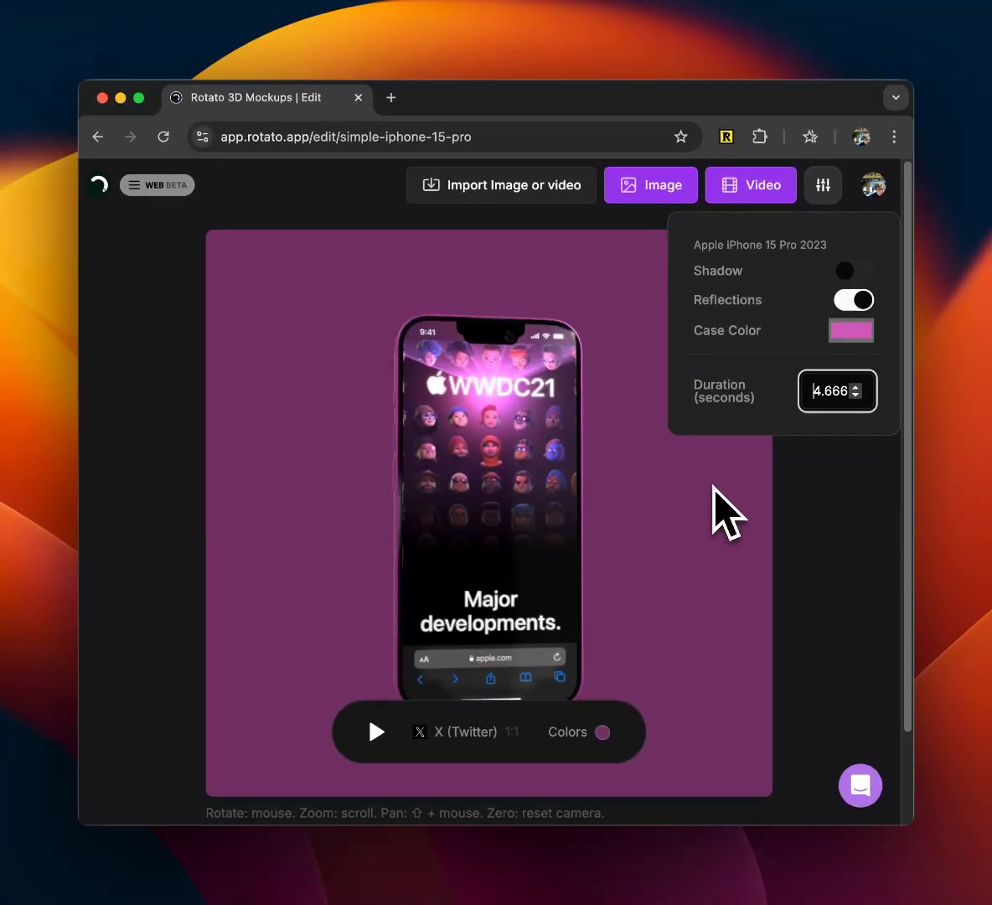
pyautogui.click(713, 486)
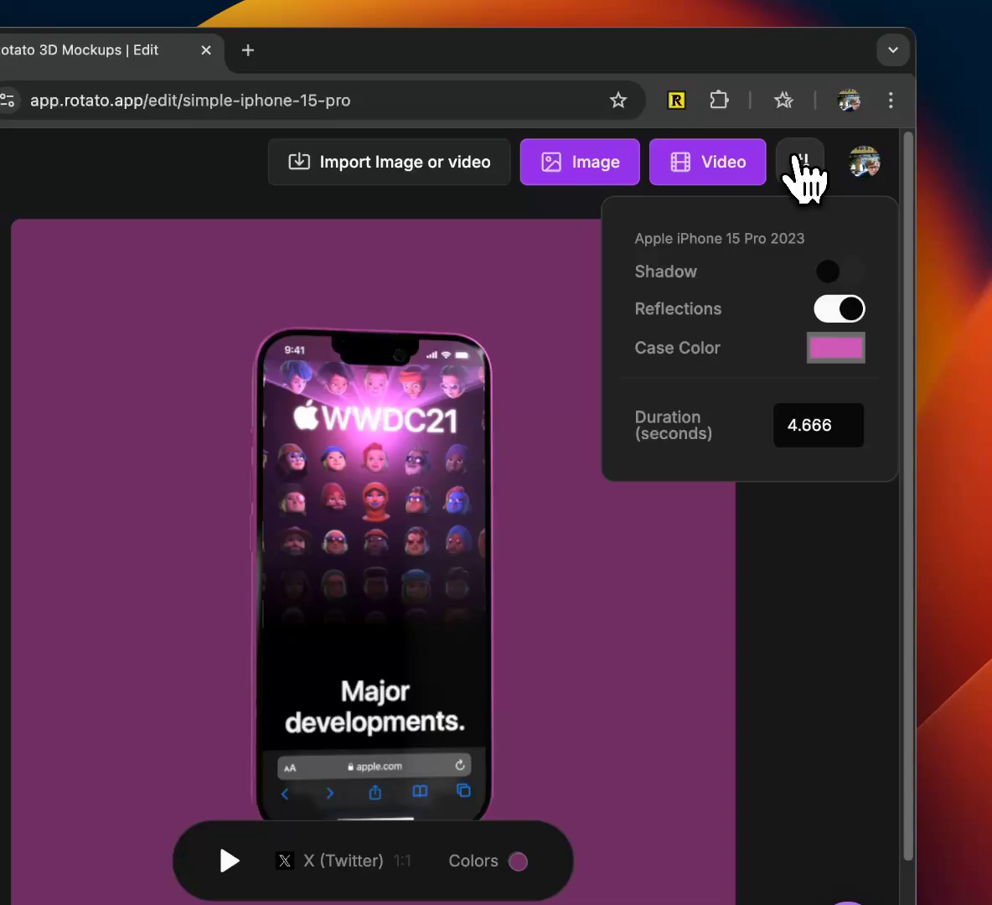
pyautogui.click(835, 155)
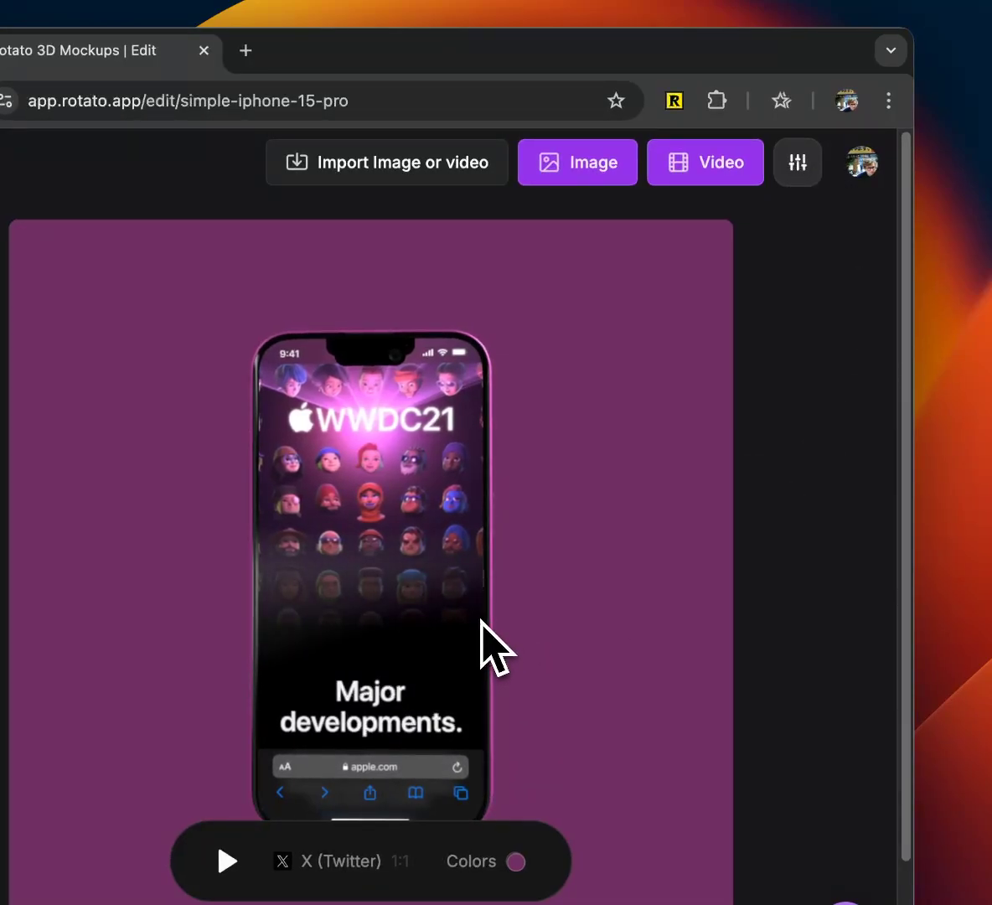